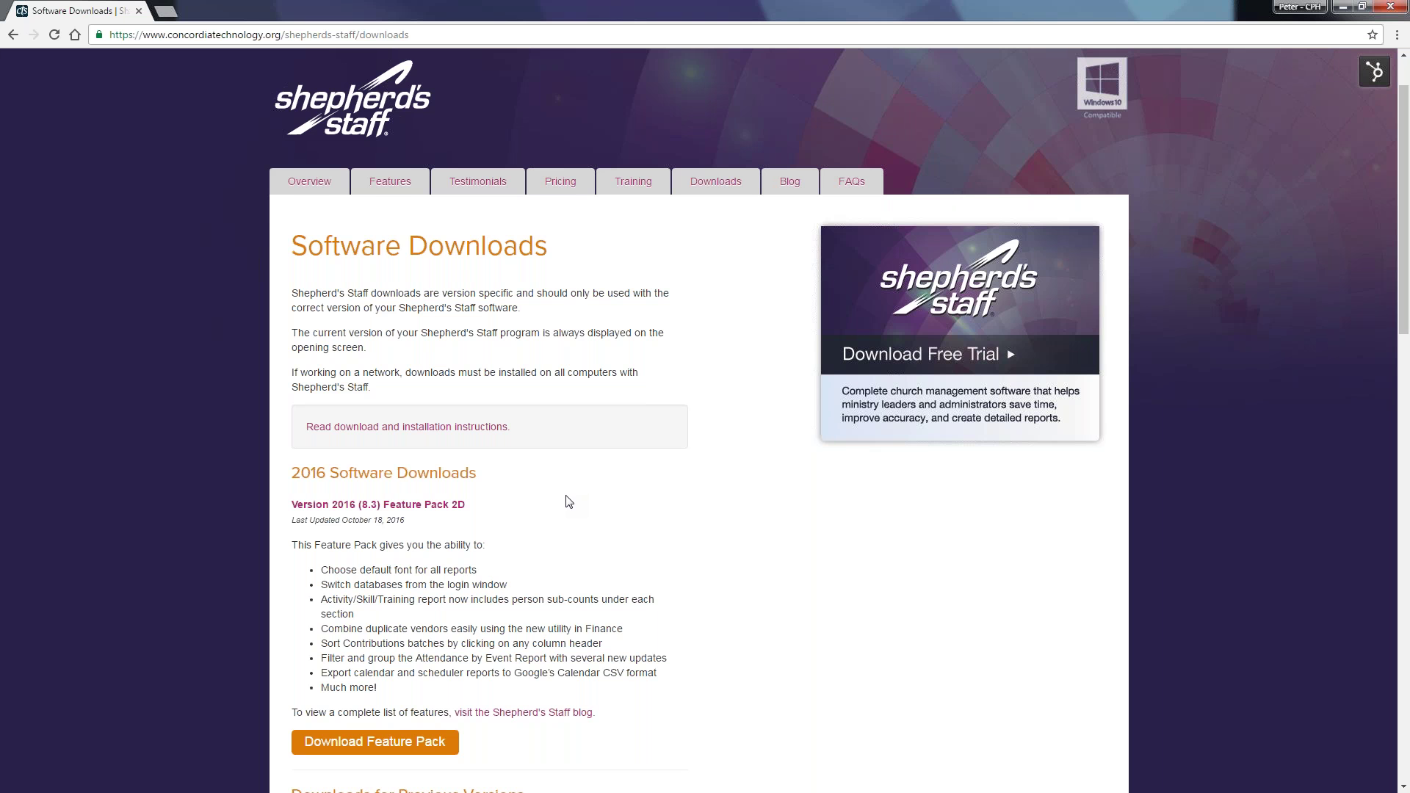
# Step: Review the Shepherd's Staff downloads page, open the site's Contact page, and return to the Shepherd's Staff Contributions module
pyautogui.scroll(-1, 569, 502)
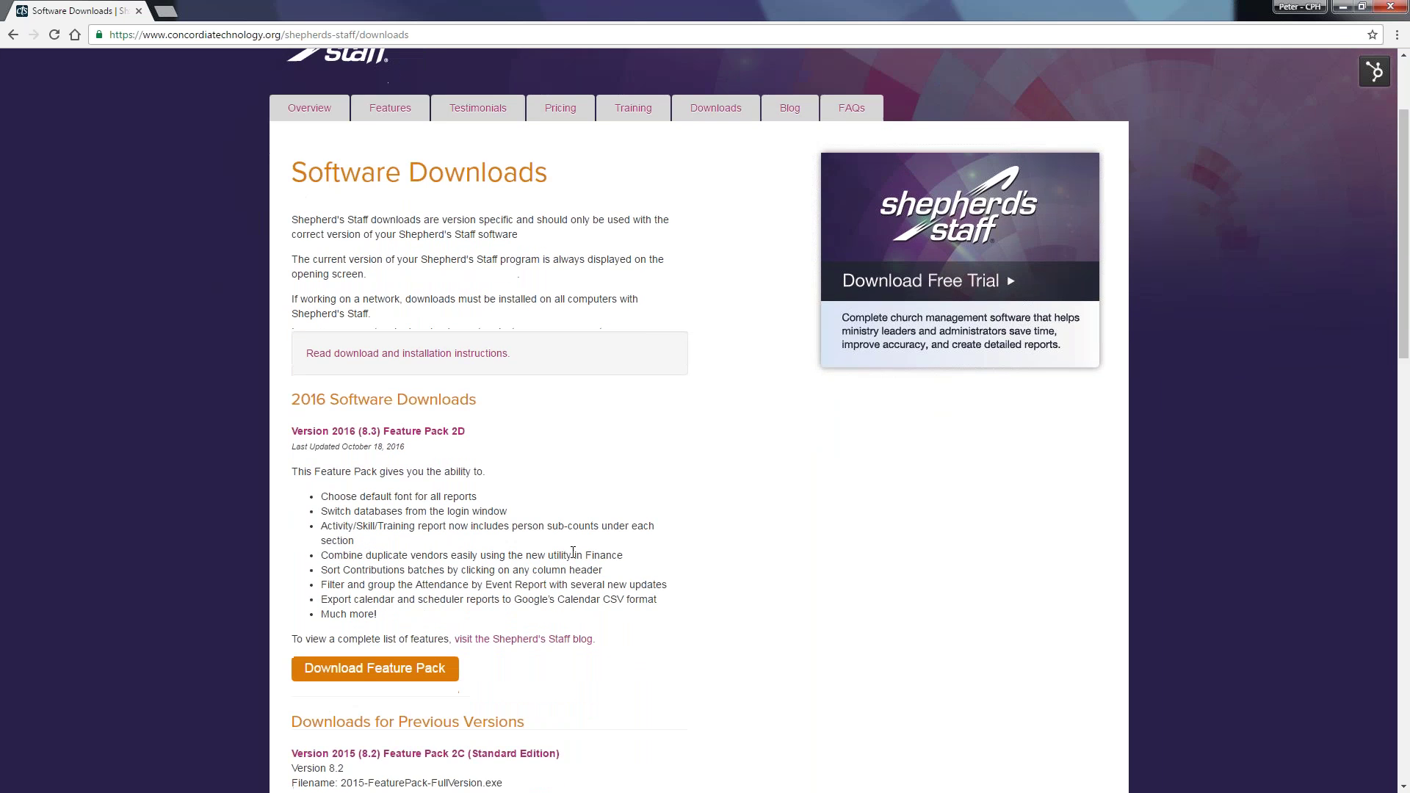
pyautogui.scroll(2, 571, 563)
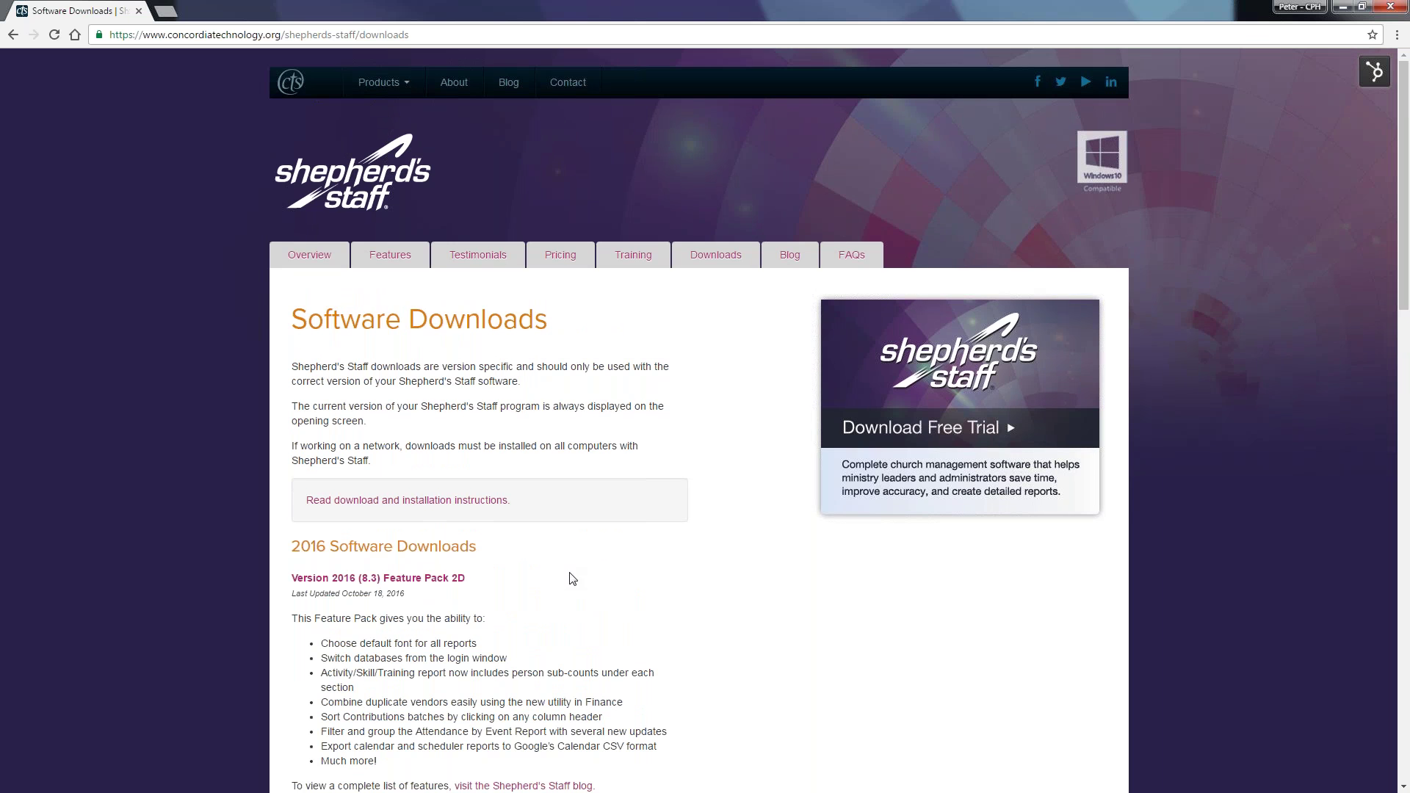
pyautogui.click(568, 82)
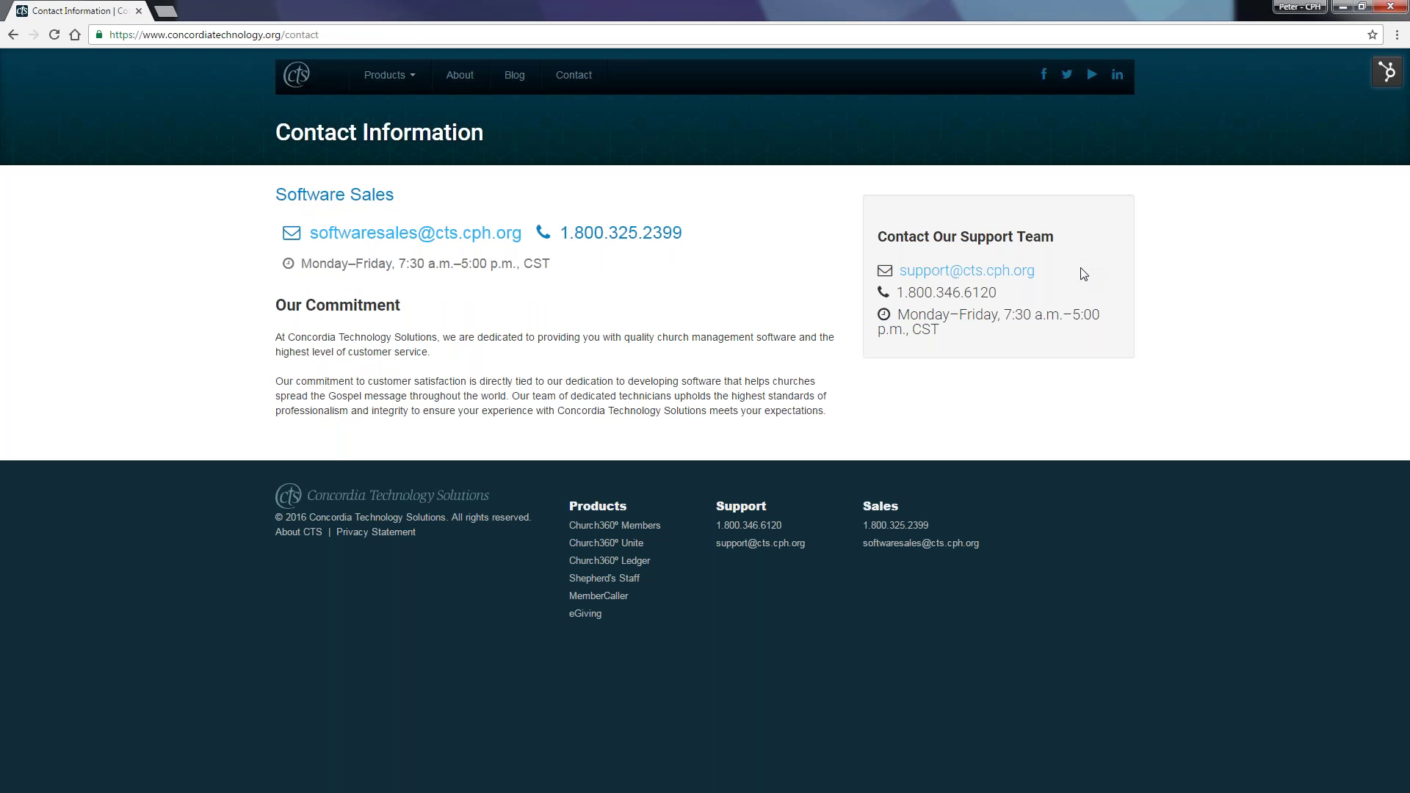
pyautogui.click(17, 37)
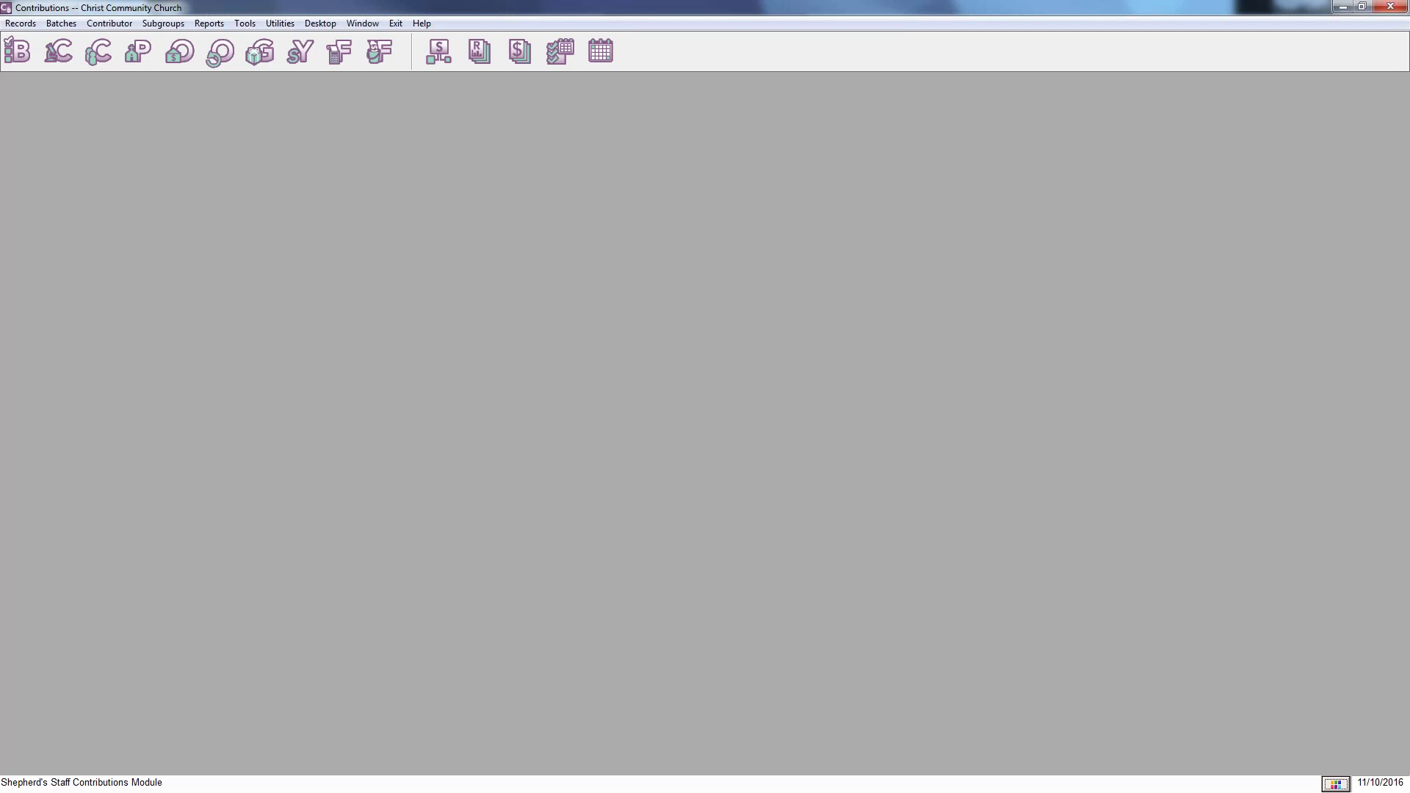
# Step: View the Electronic Offering Import (E.O.I.) window and close it along with the Offering Batches window
pyautogui.click(62, 23)
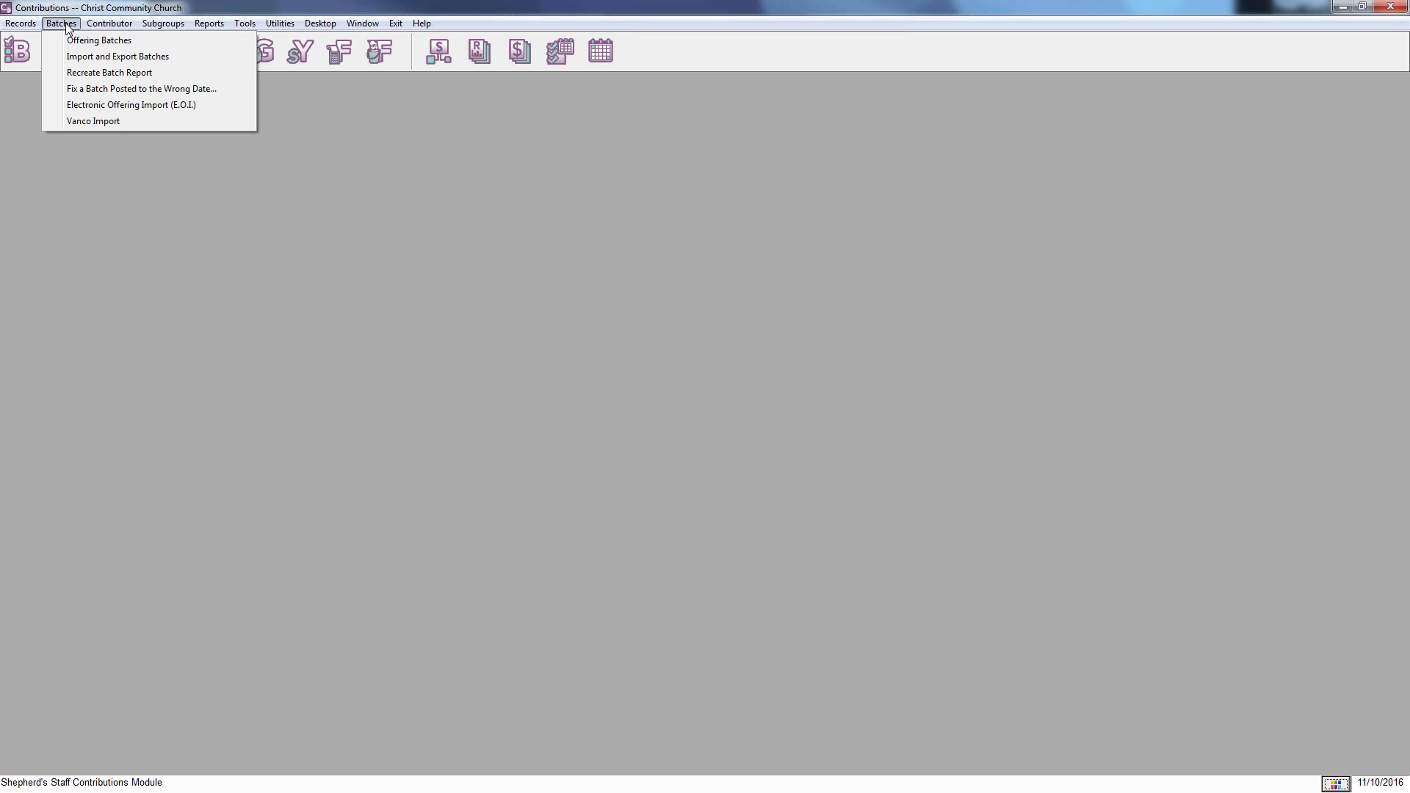
pyautogui.click(138, 107)
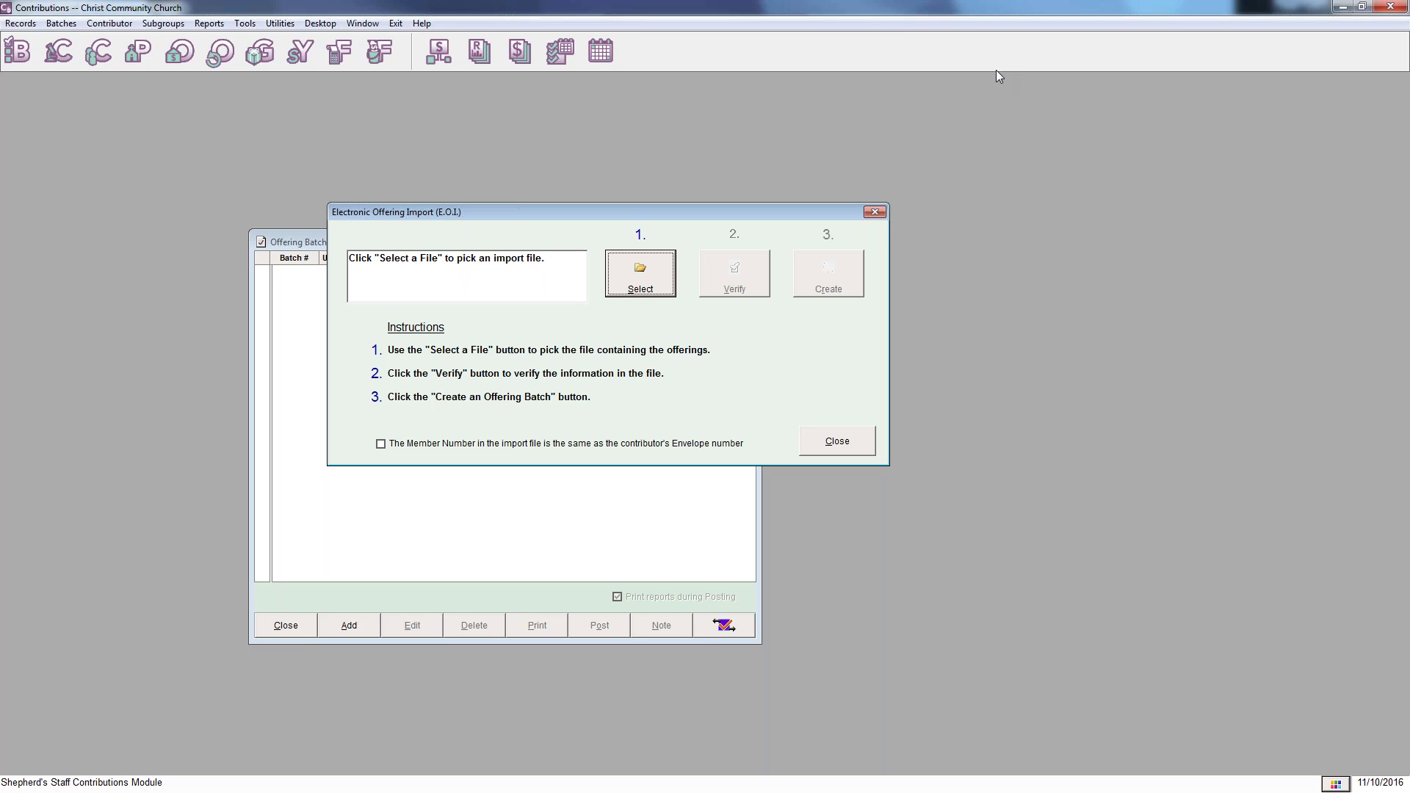
pyautogui.click(875, 213)
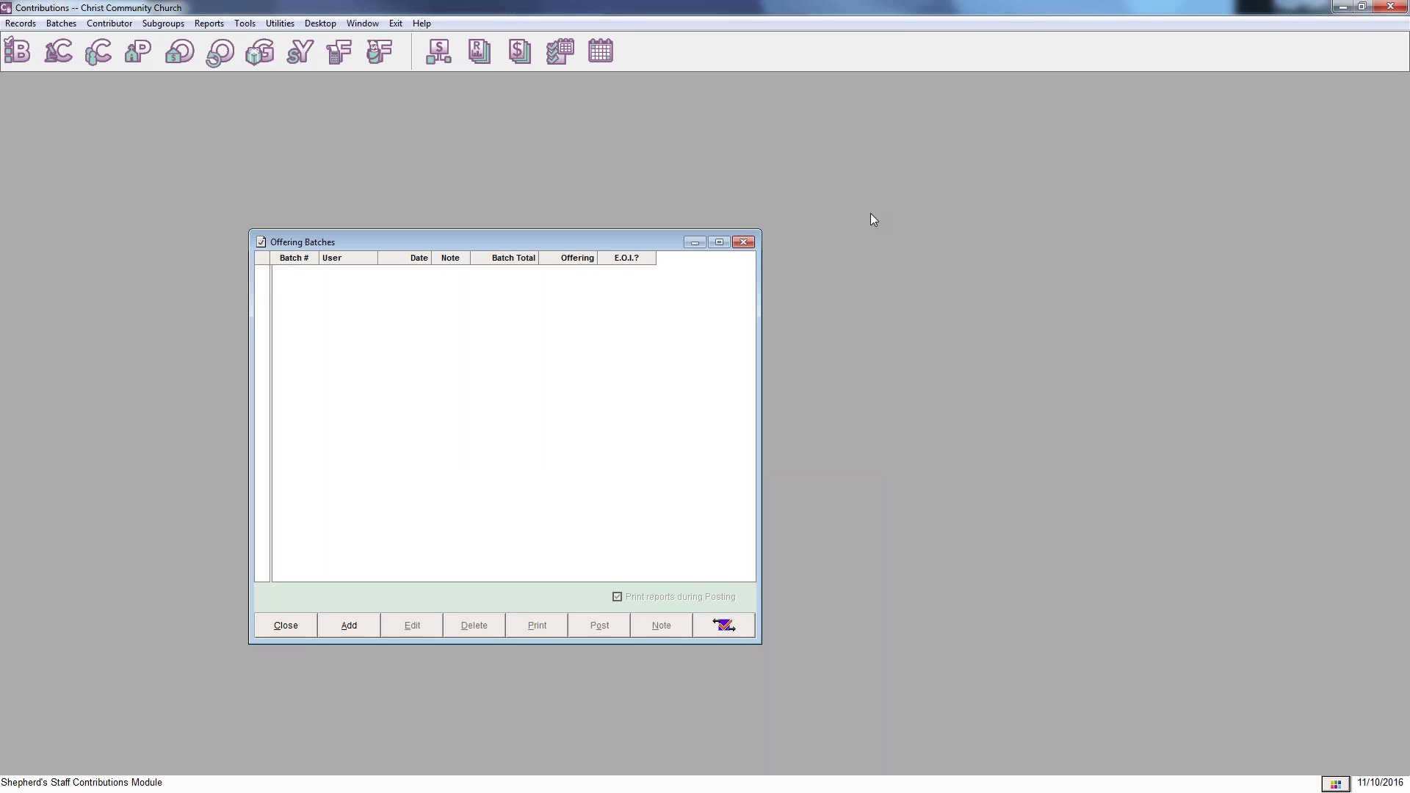
pyautogui.click(750, 240)
# Step: Open the Vanco offerings import and unlock and re-save the Vanco Client ID and Vanco User ID
pyautogui.click(61, 23)
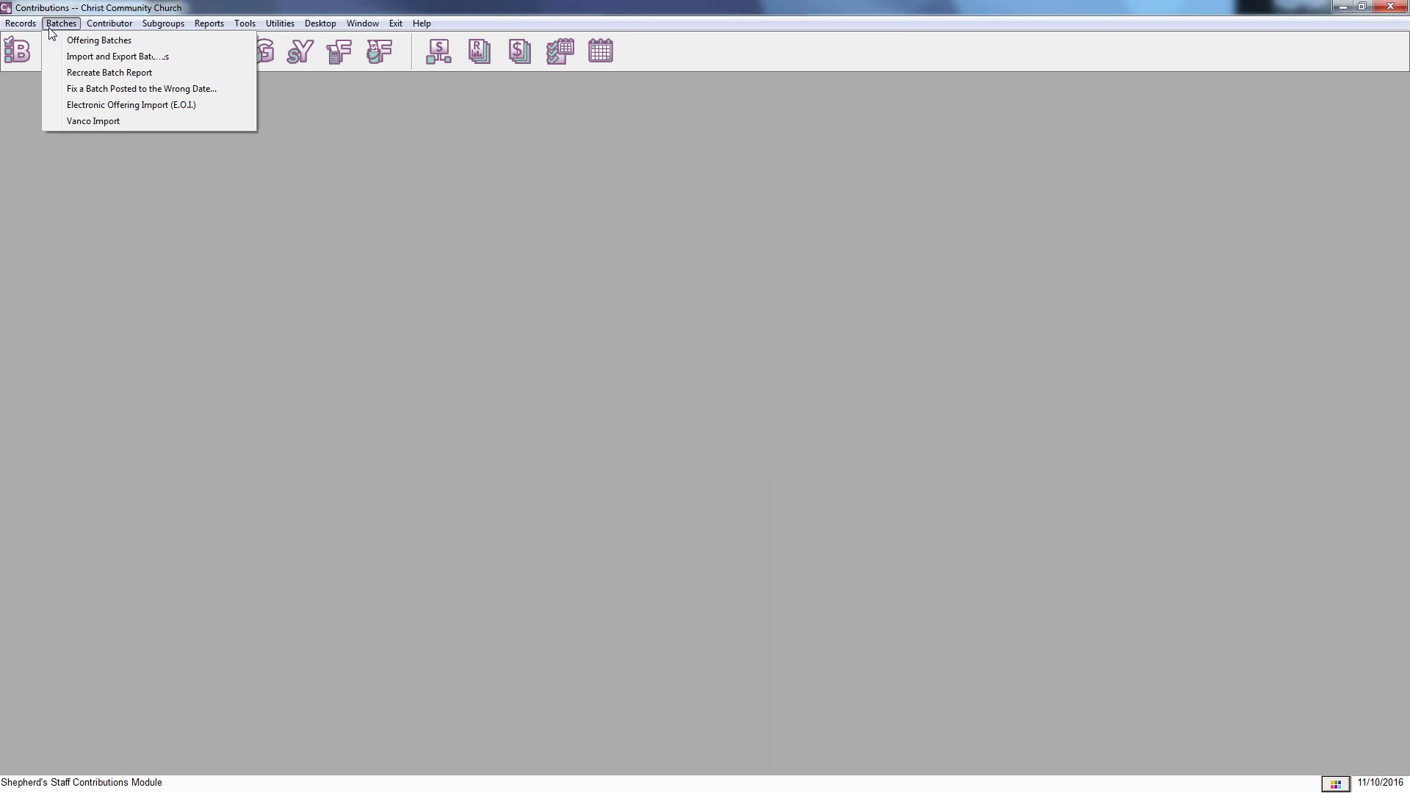
pyautogui.click(99, 121)
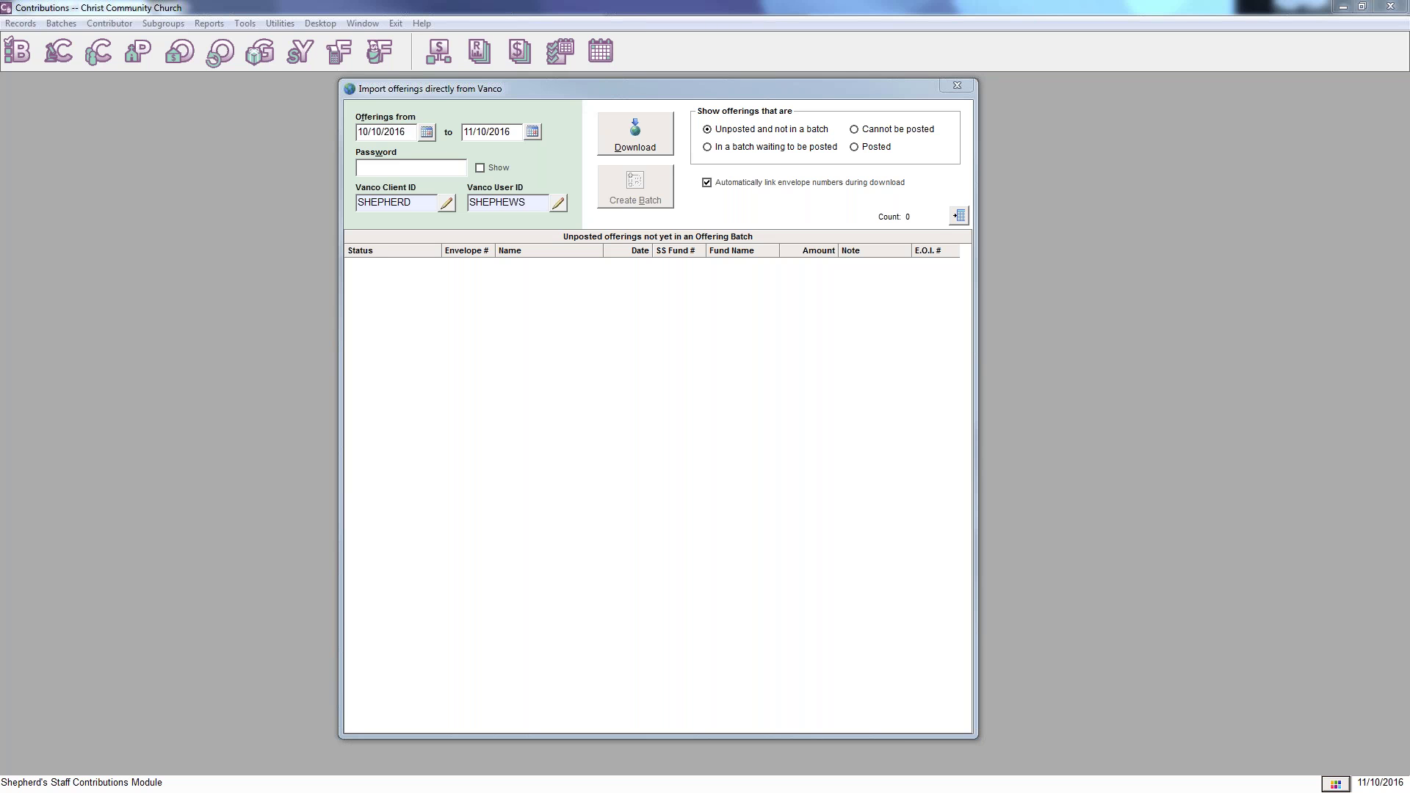
pyautogui.click(446, 205)
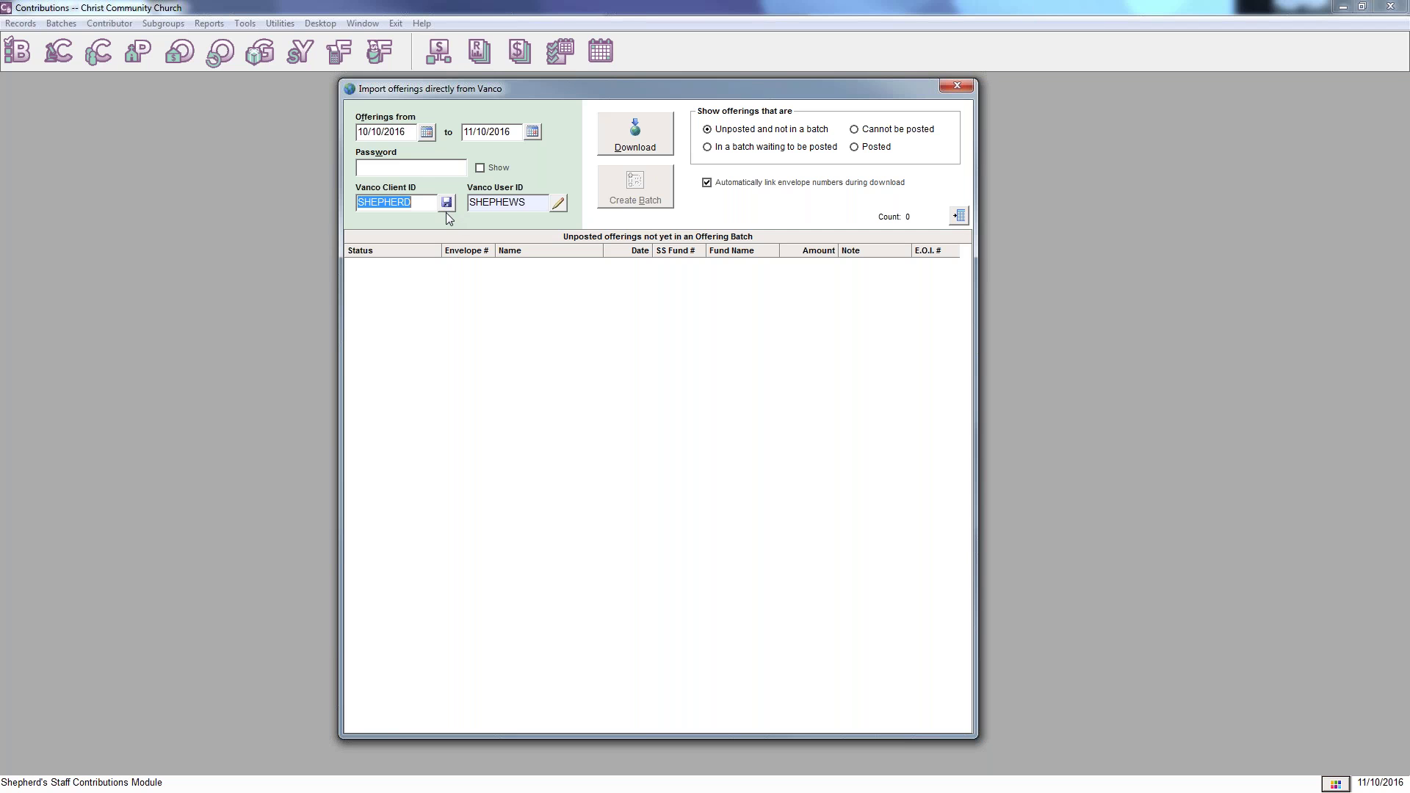
pyautogui.click(449, 206)
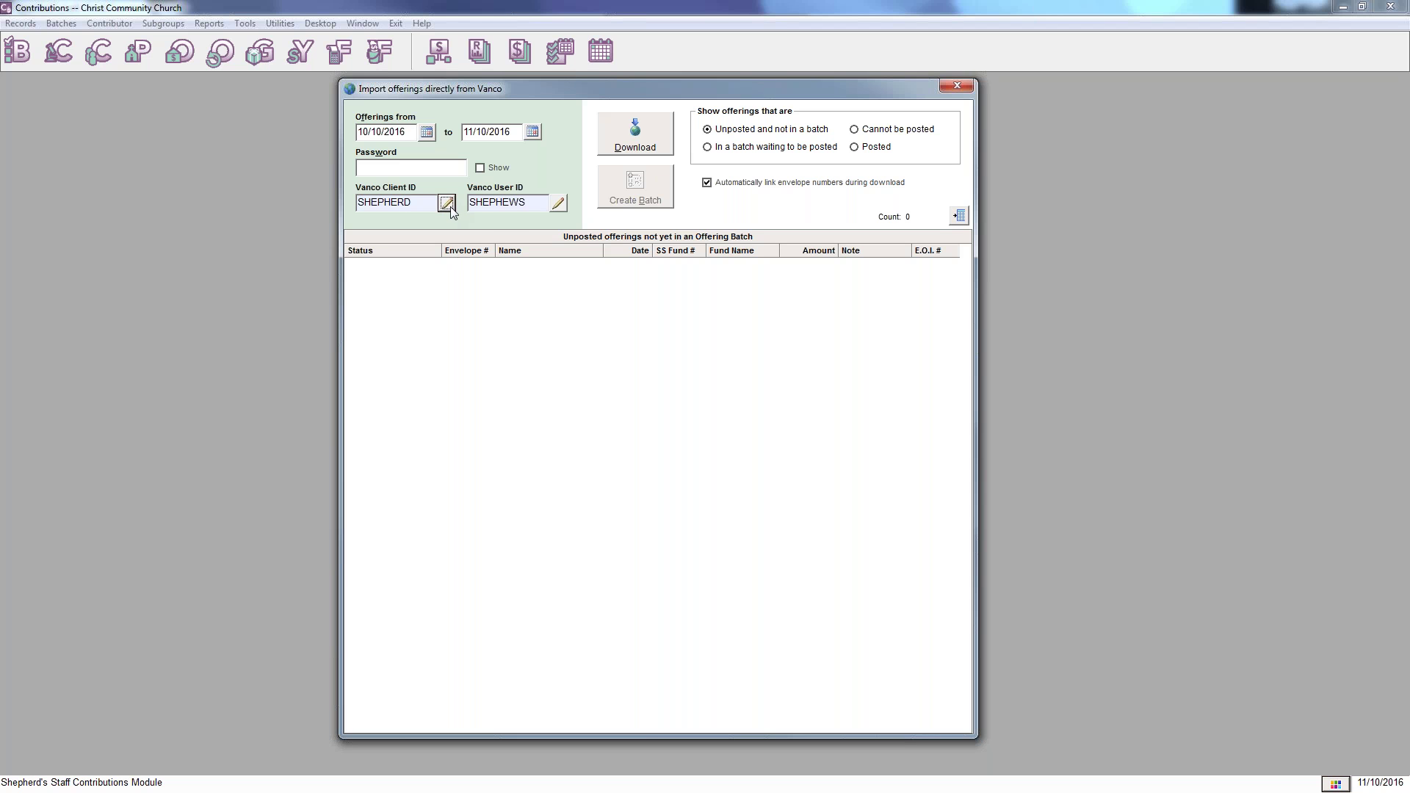
pyautogui.click(558, 205)
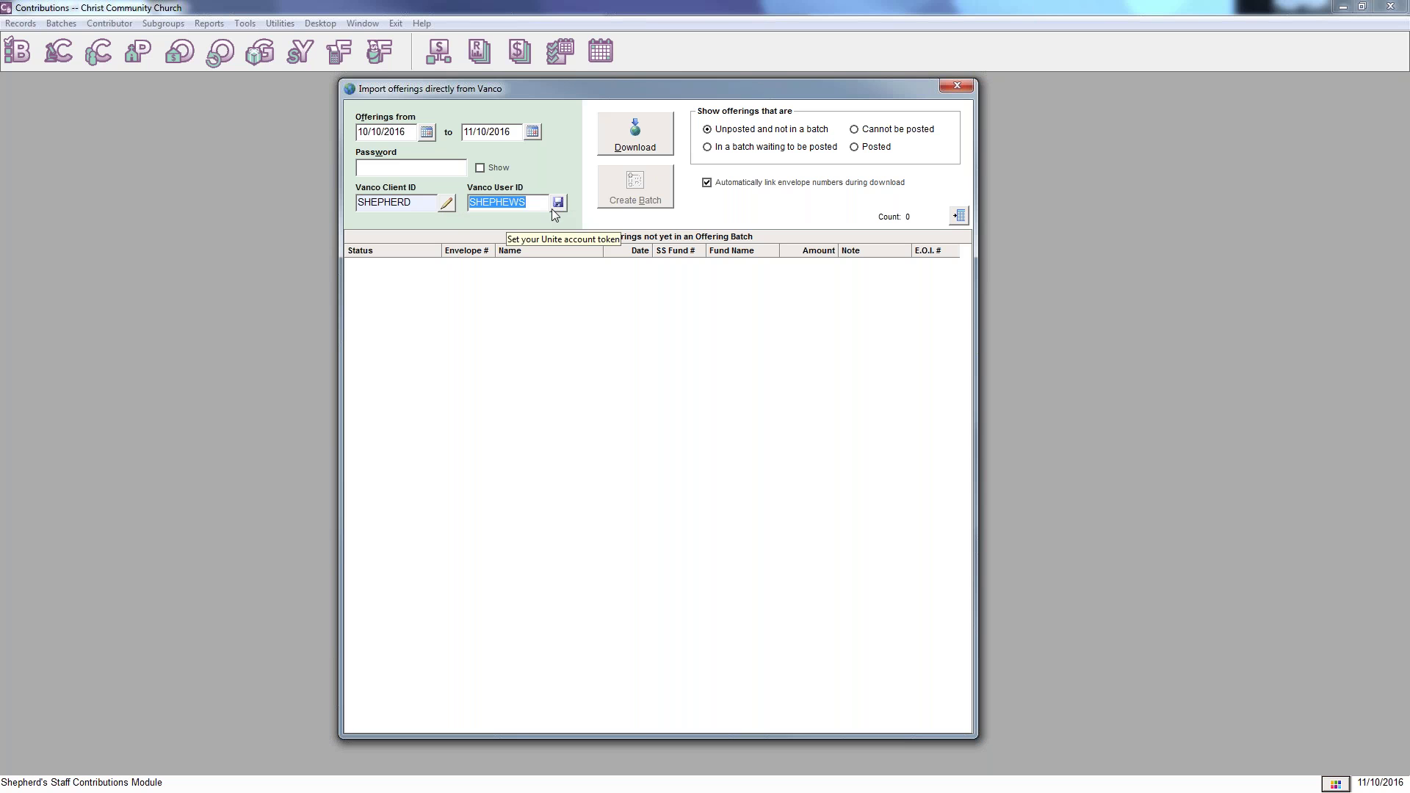
pyautogui.click(559, 204)
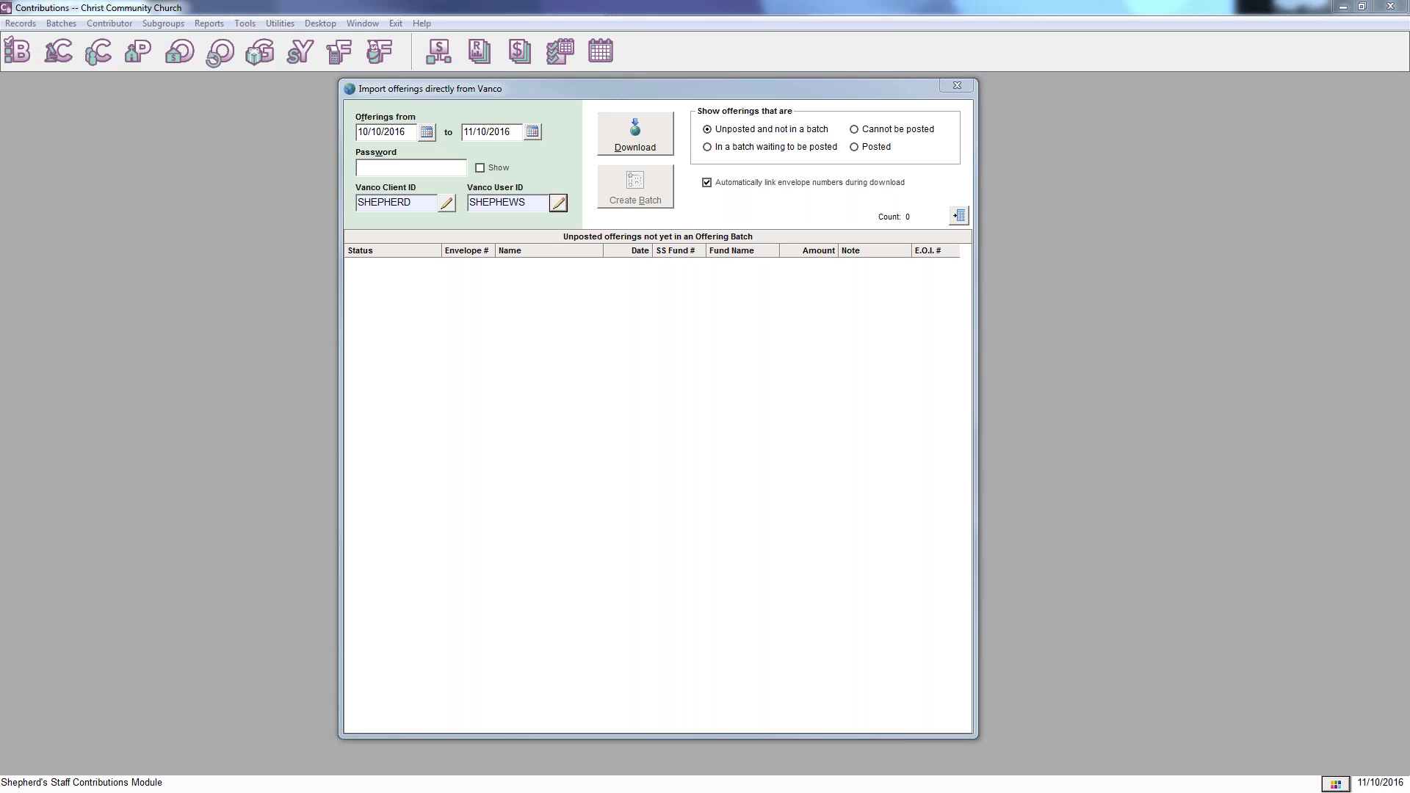
# Step: Enter the Vanco account password and reveal the hidden "Use test site" option
pyautogui.click(459, 157)
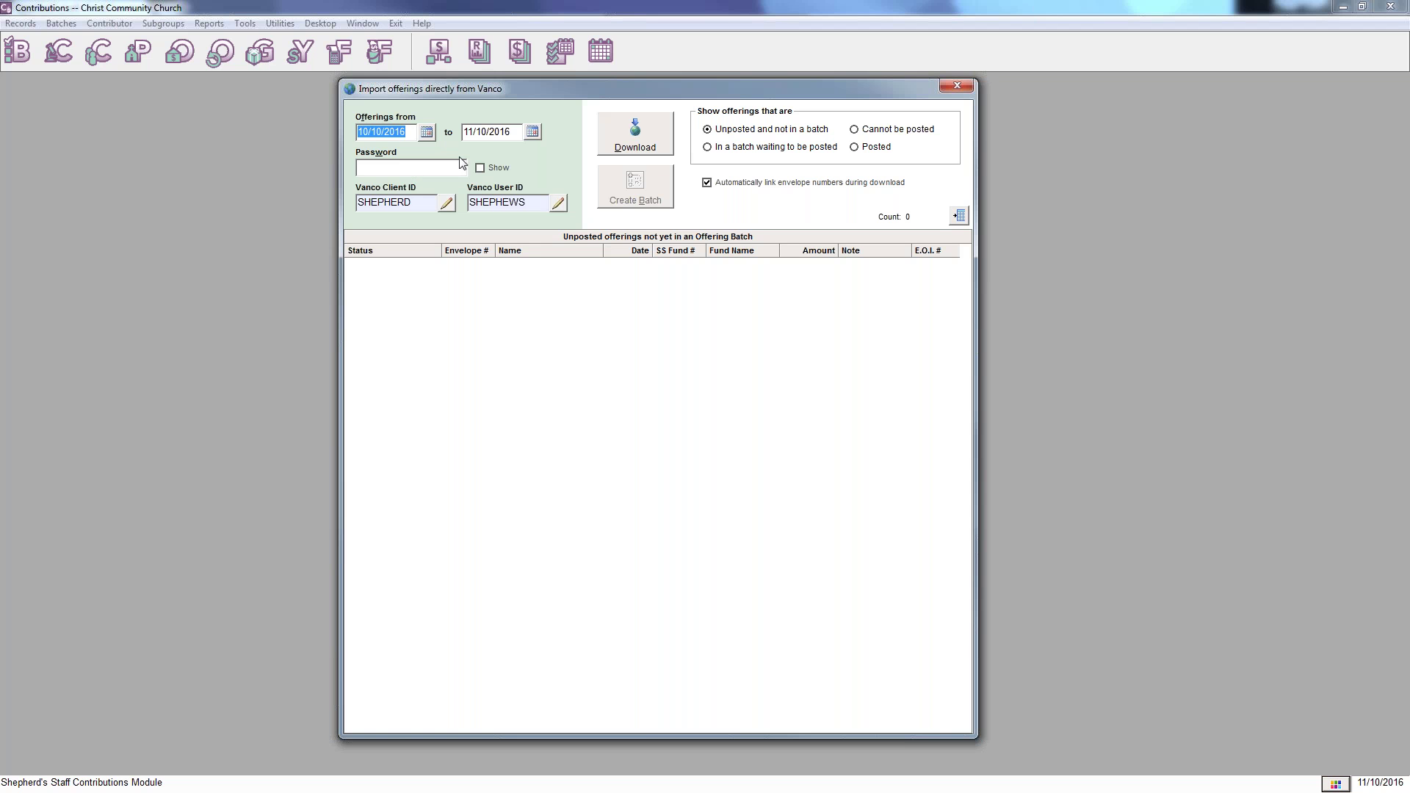
pyautogui.click(444, 167)
pyautogui.hotkey('ctrl', 'v')
pyautogui.doubleClick(907, 219)
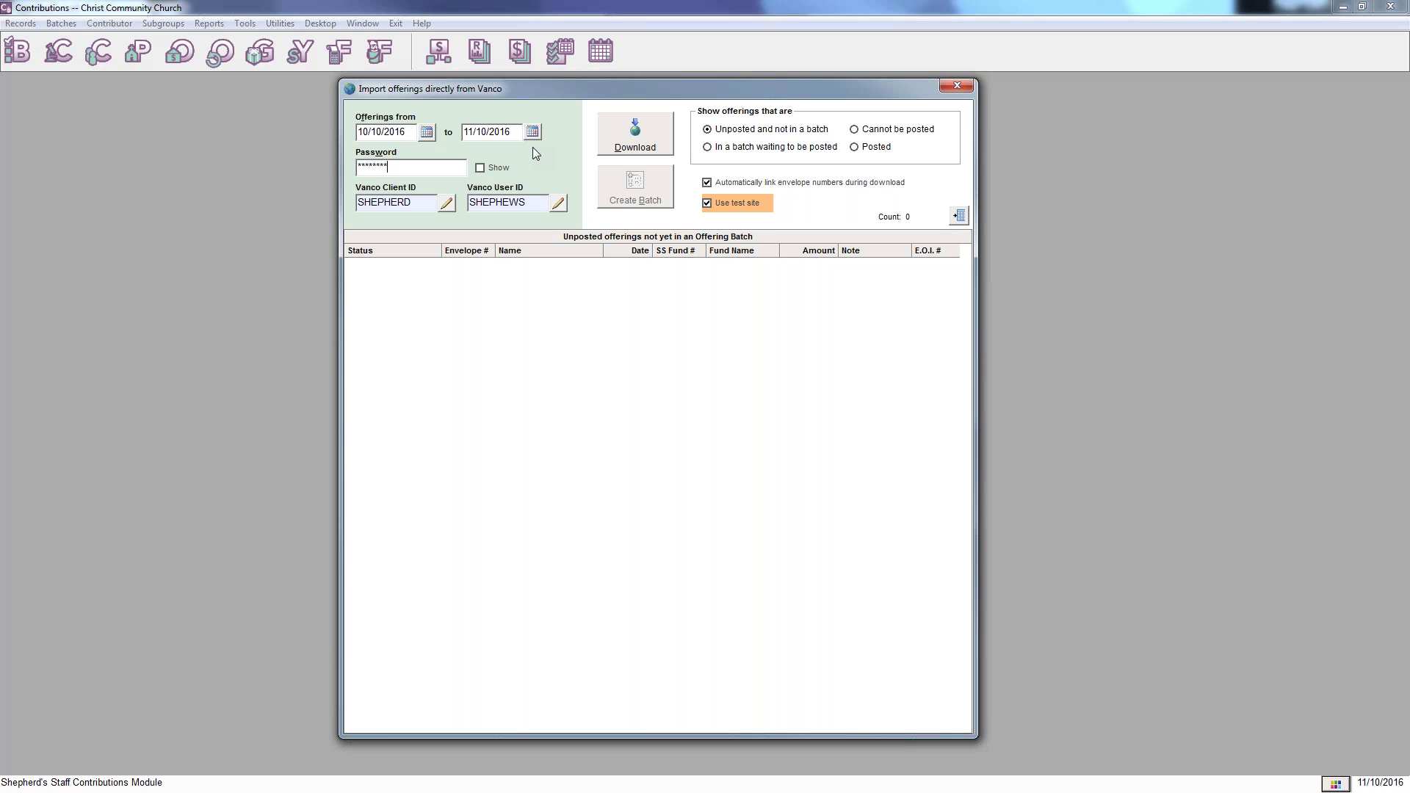
# Step: Check the start date in the calendar and download the Vanco offerings from 10/10/2016 to 11/10/2016
pyautogui.click(426, 134)
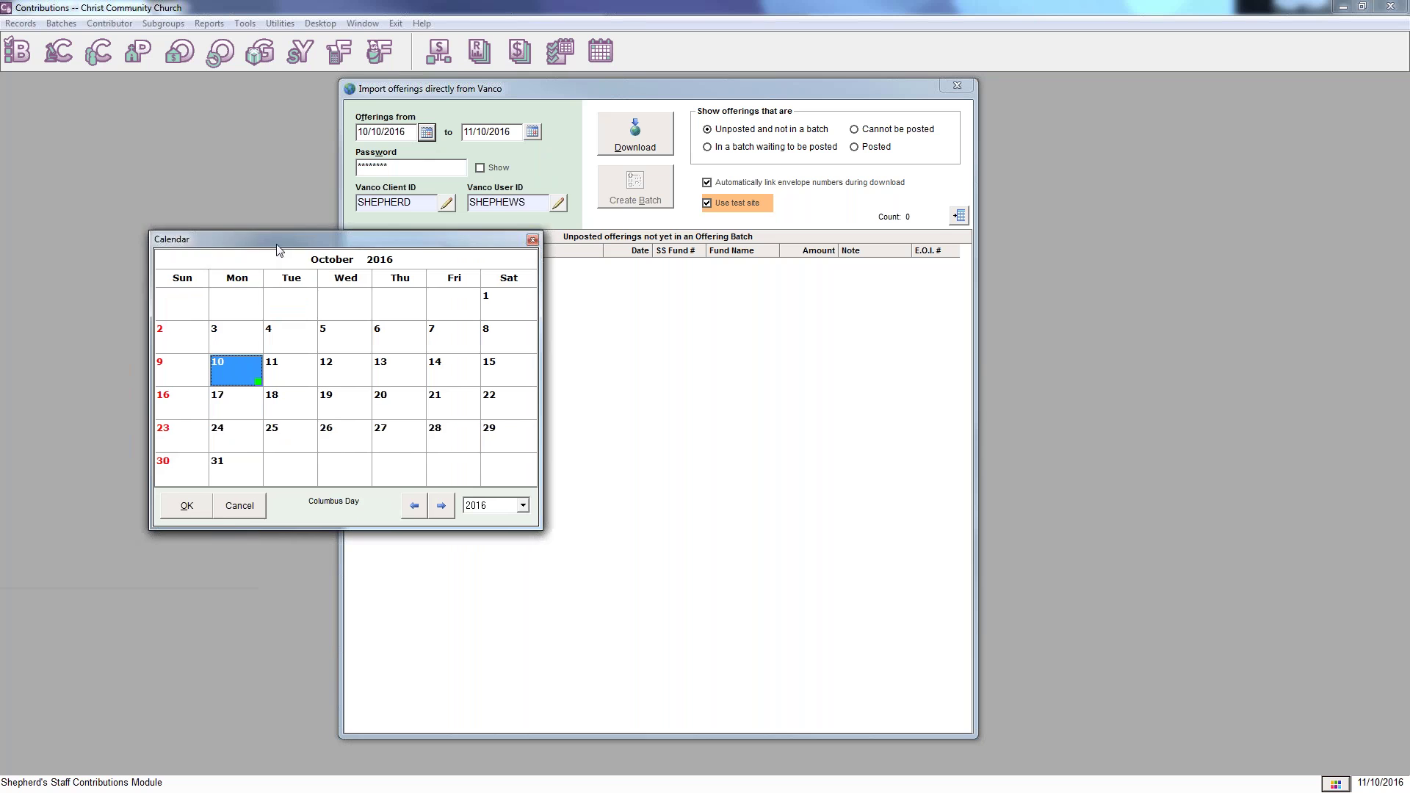
pyautogui.moveTo(277, 245); pyautogui.dragTo(427, 194)
pyautogui.click(679, 195)
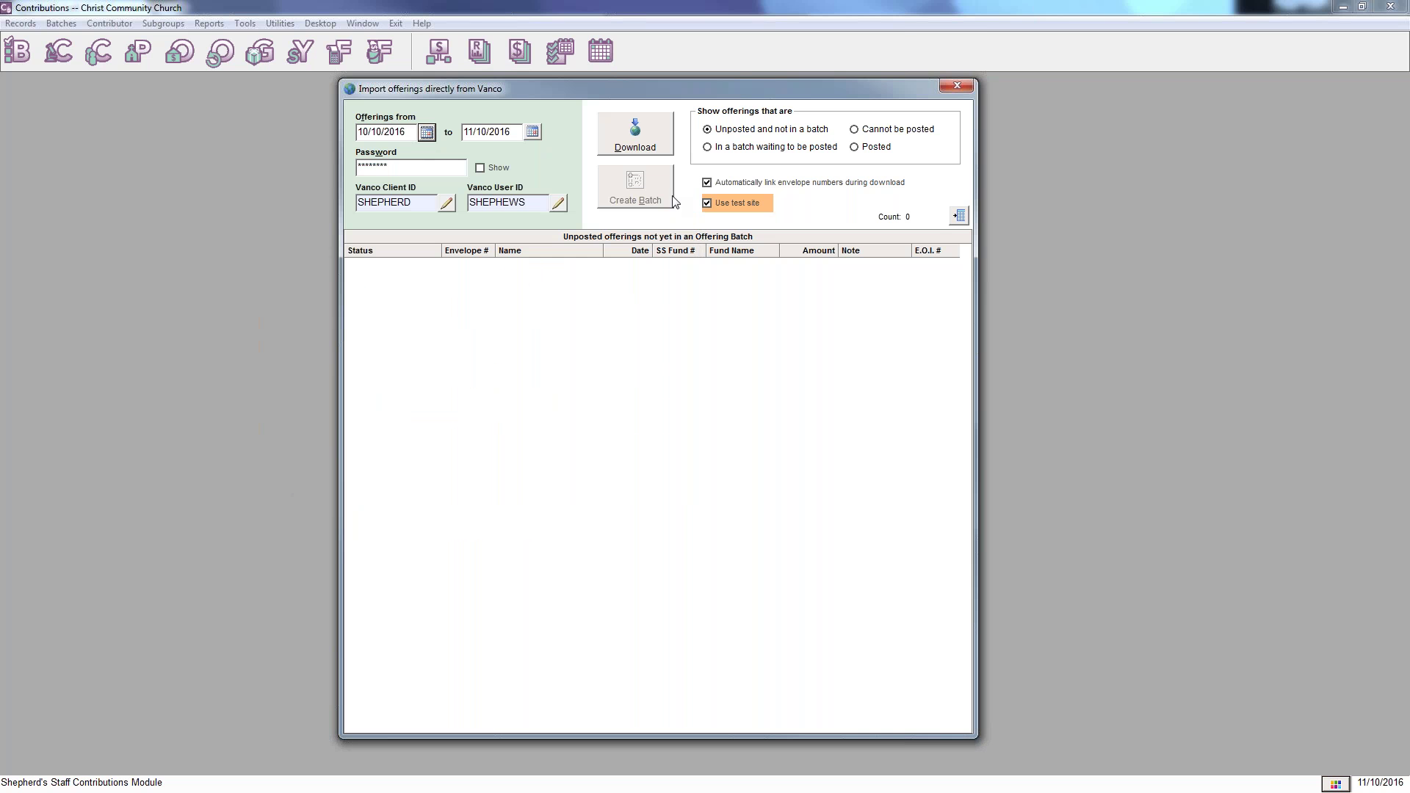
pyautogui.click(622, 132)
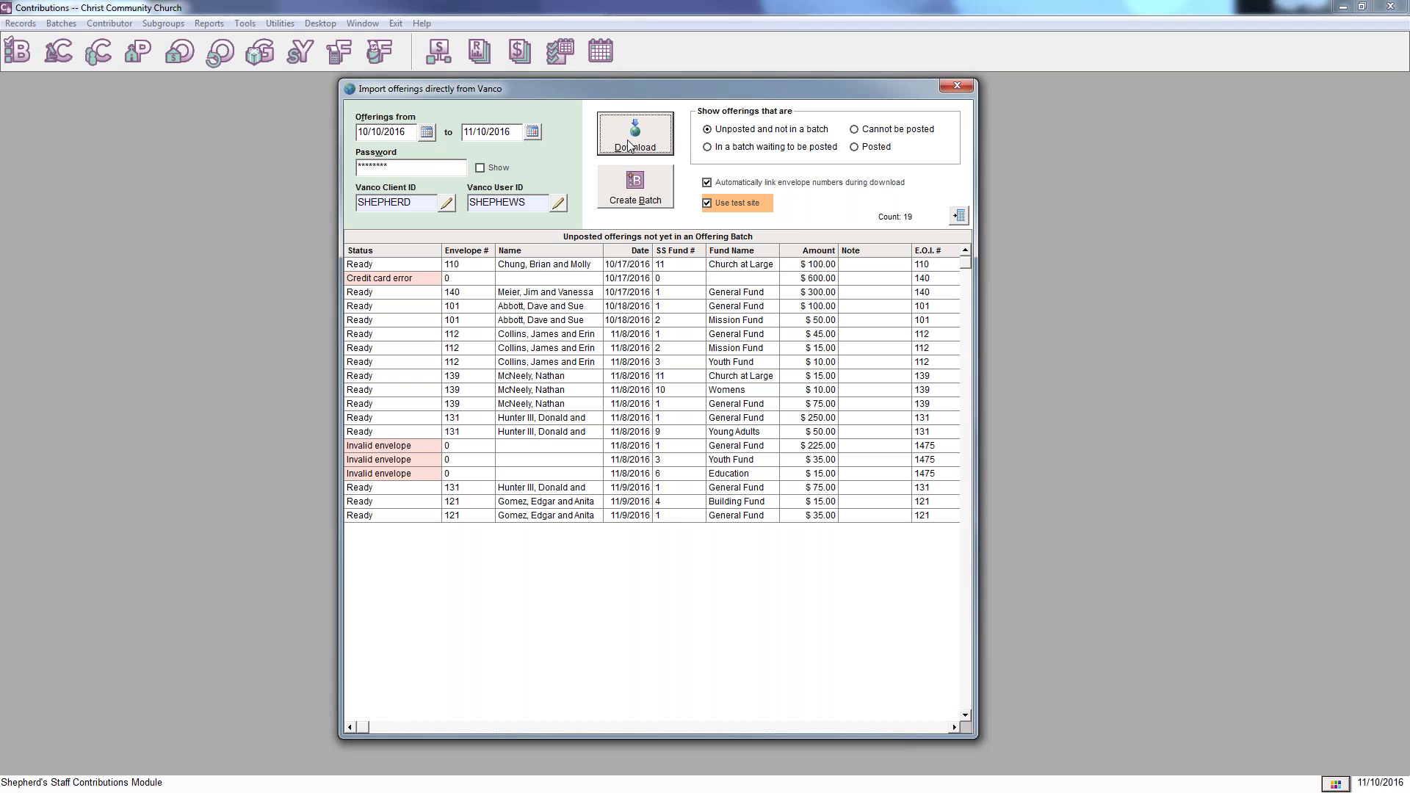
# Step: Examine the downloaded offerings, including the credit card error row and several ready rows, and close the Vanco import
pyautogui.click(431, 279)
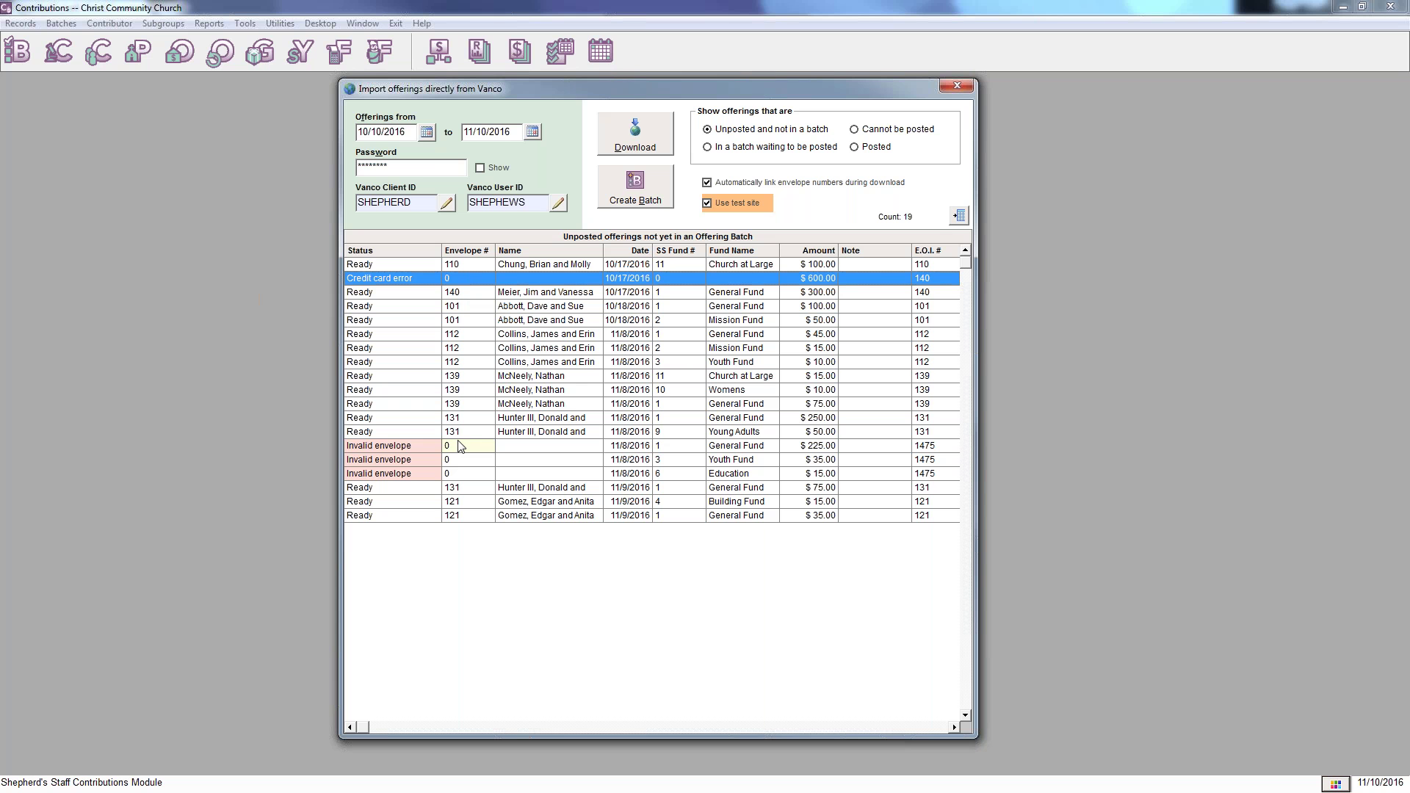
pyautogui.moveTo(588, 291); pyautogui.dragTo(587, 362)
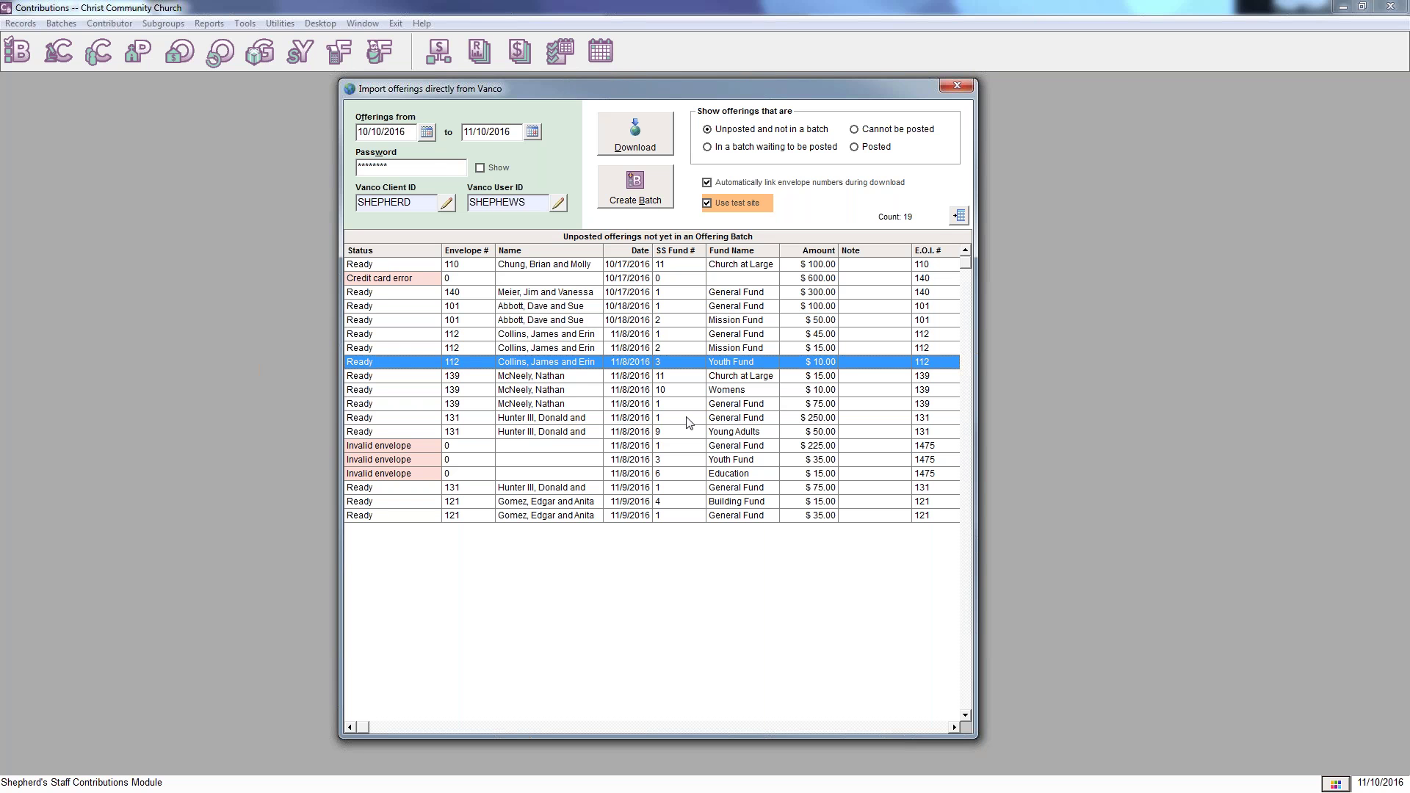
pyautogui.click(699, 294)
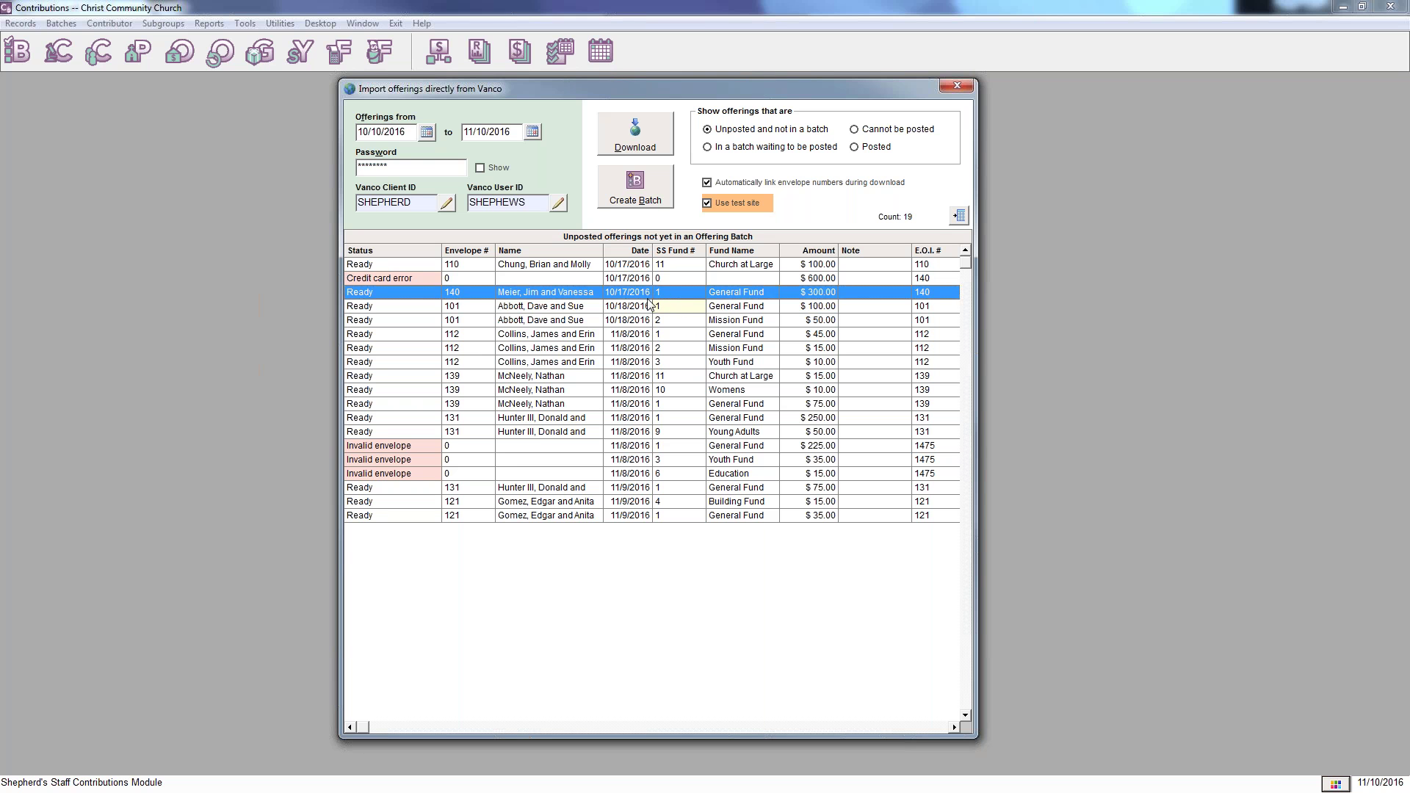
pyautogui.click(544, 307)
pyautogui.press('Up')
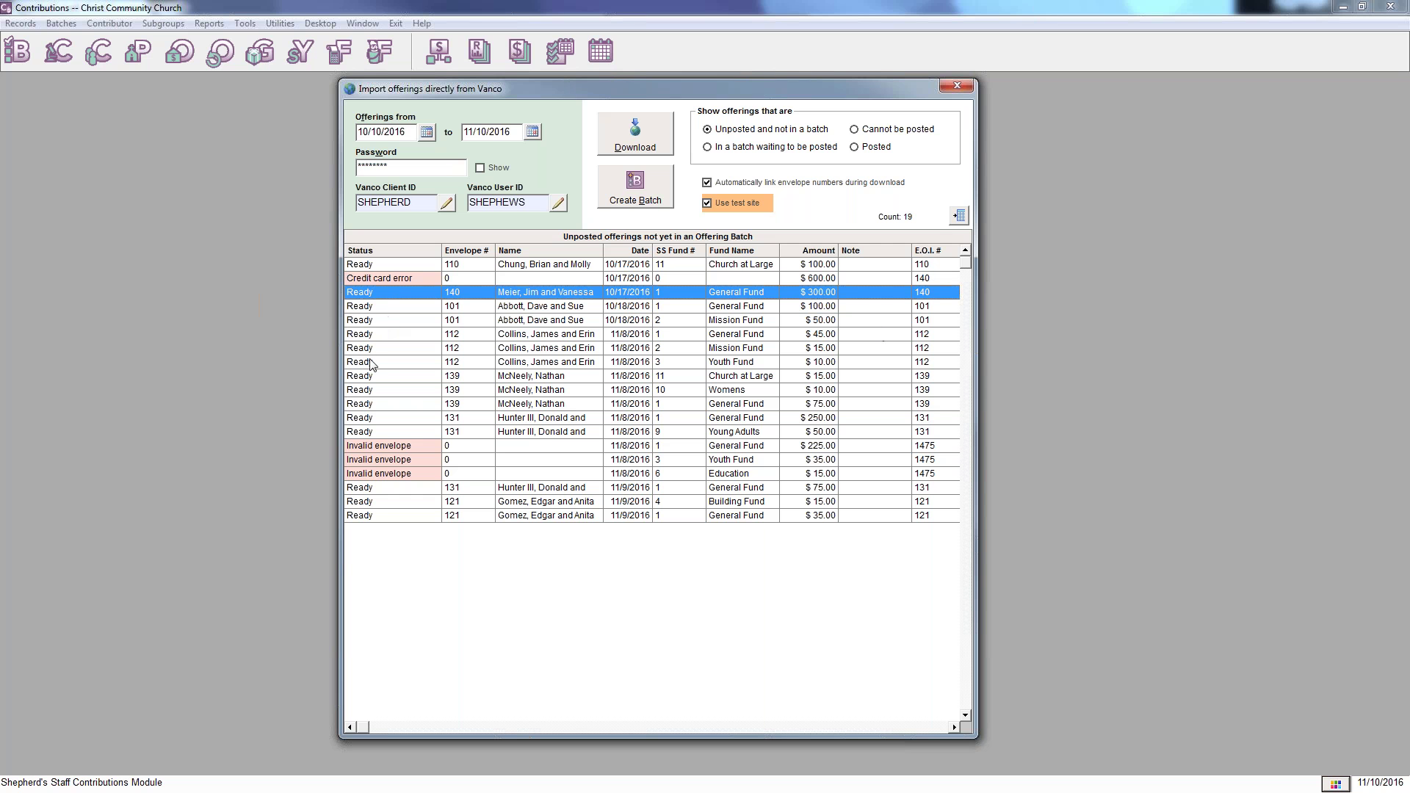
pyautogui.click(958, 87)
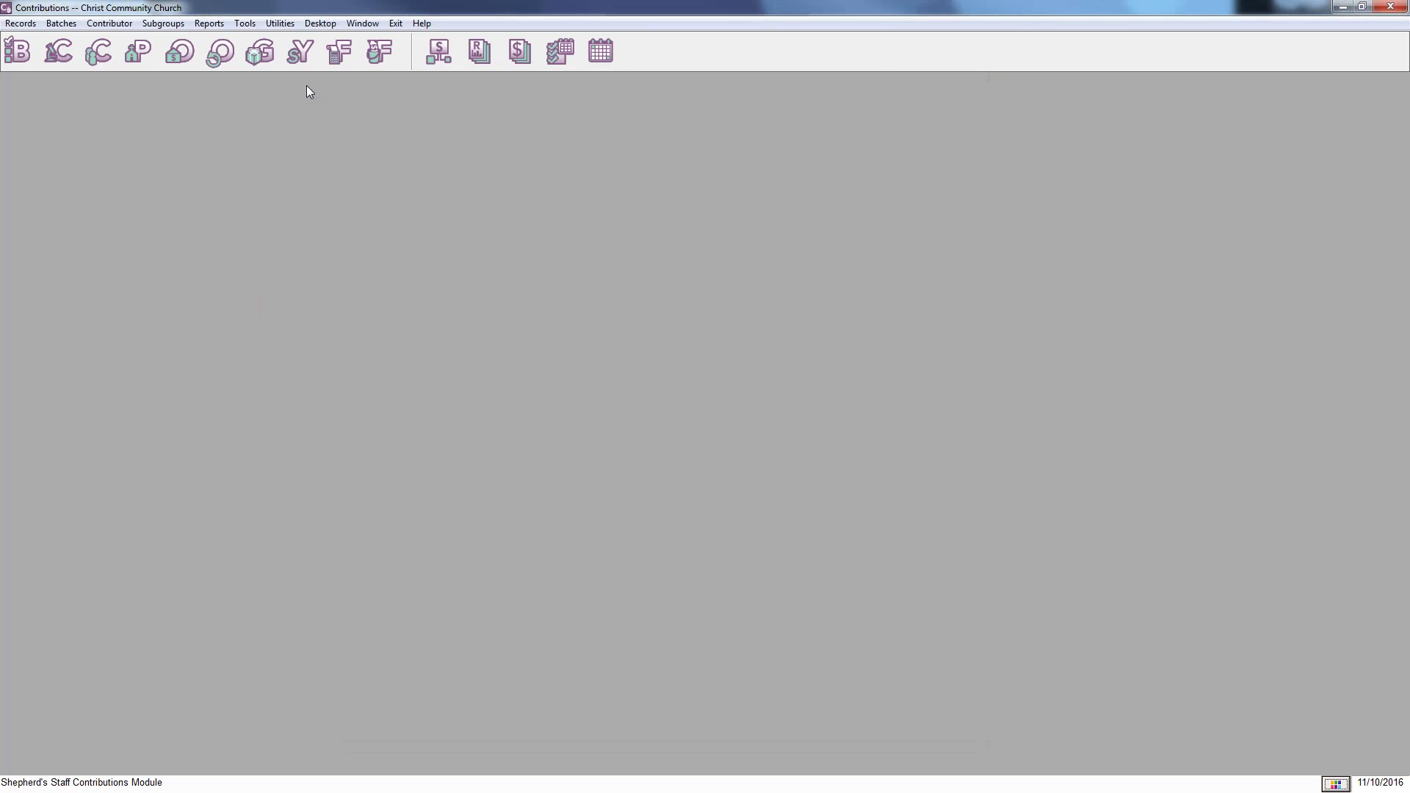
# Step: Unlock the contributor records to inspect an empty E.O.I. # field, lock them again, and close the list
pyautogui.click(98, 55)
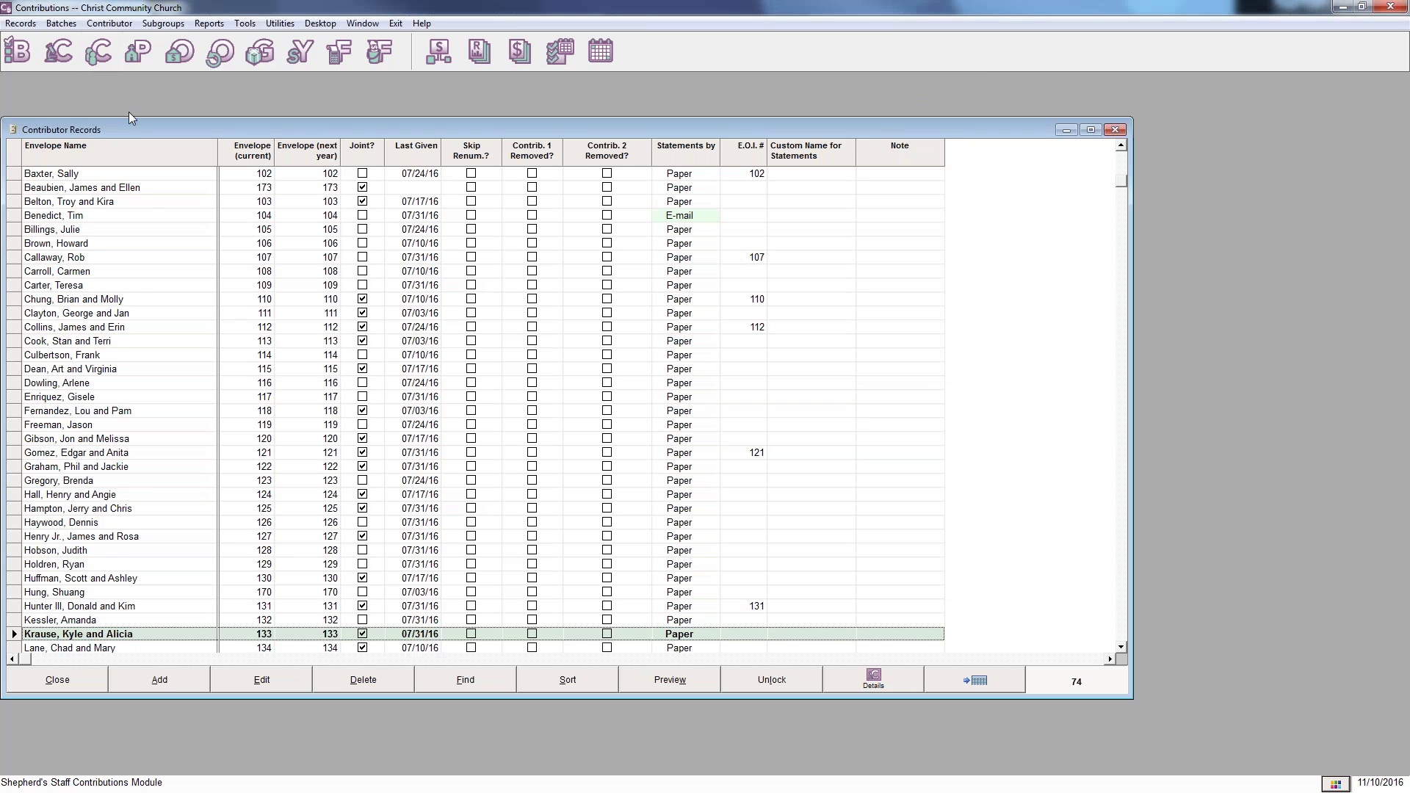
pyautogui.scroll(-6, 142, 321)
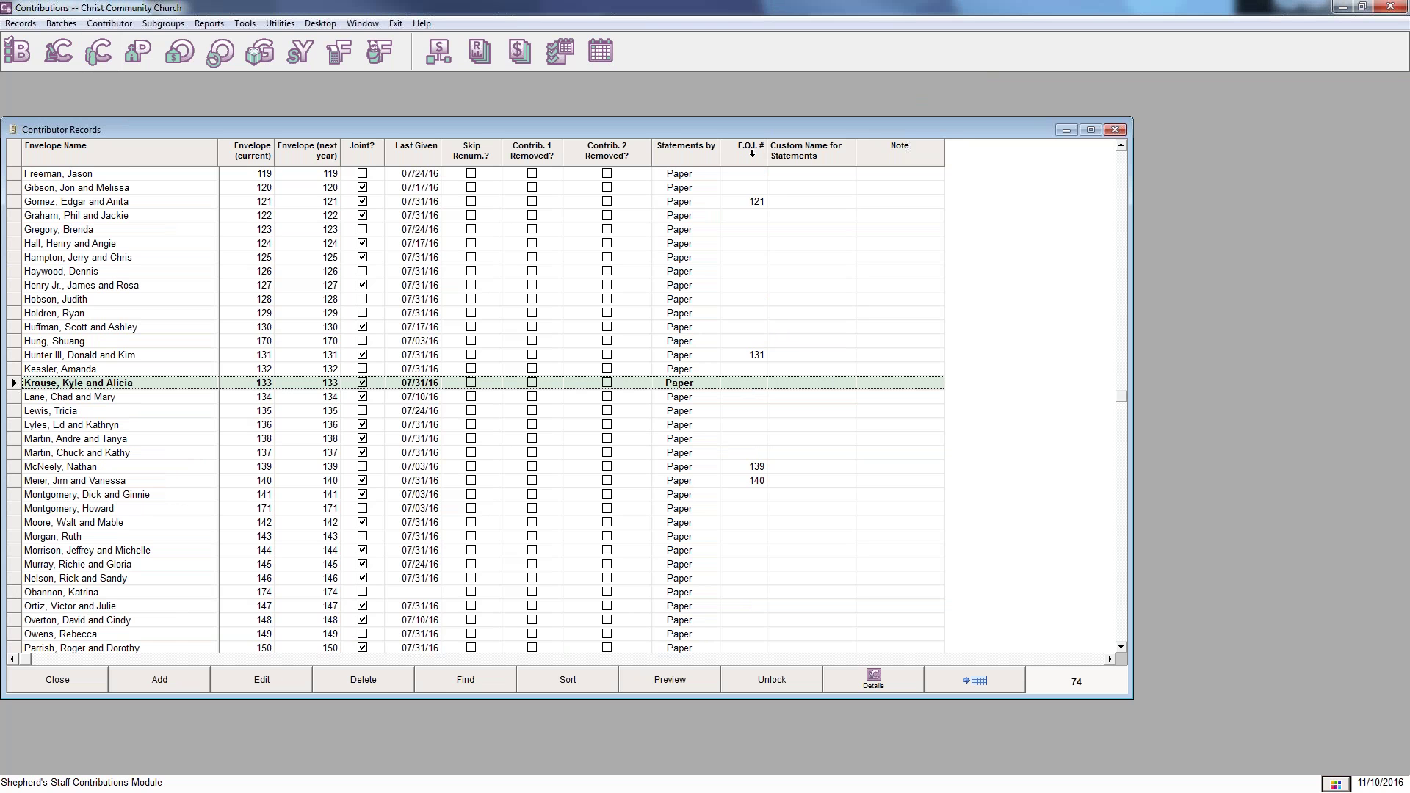
pyautogui.click(780, 676)
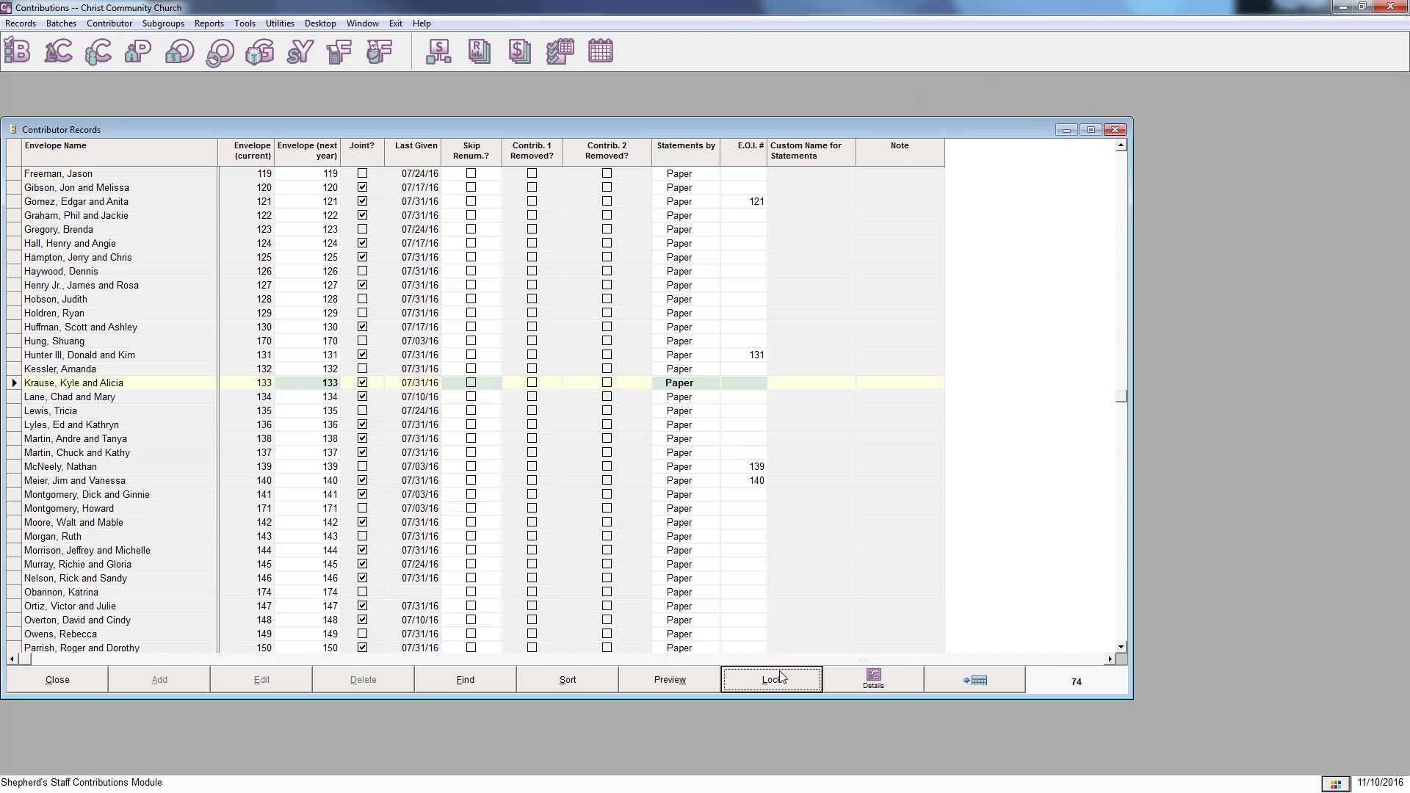
pyautogui.click(753, 425)
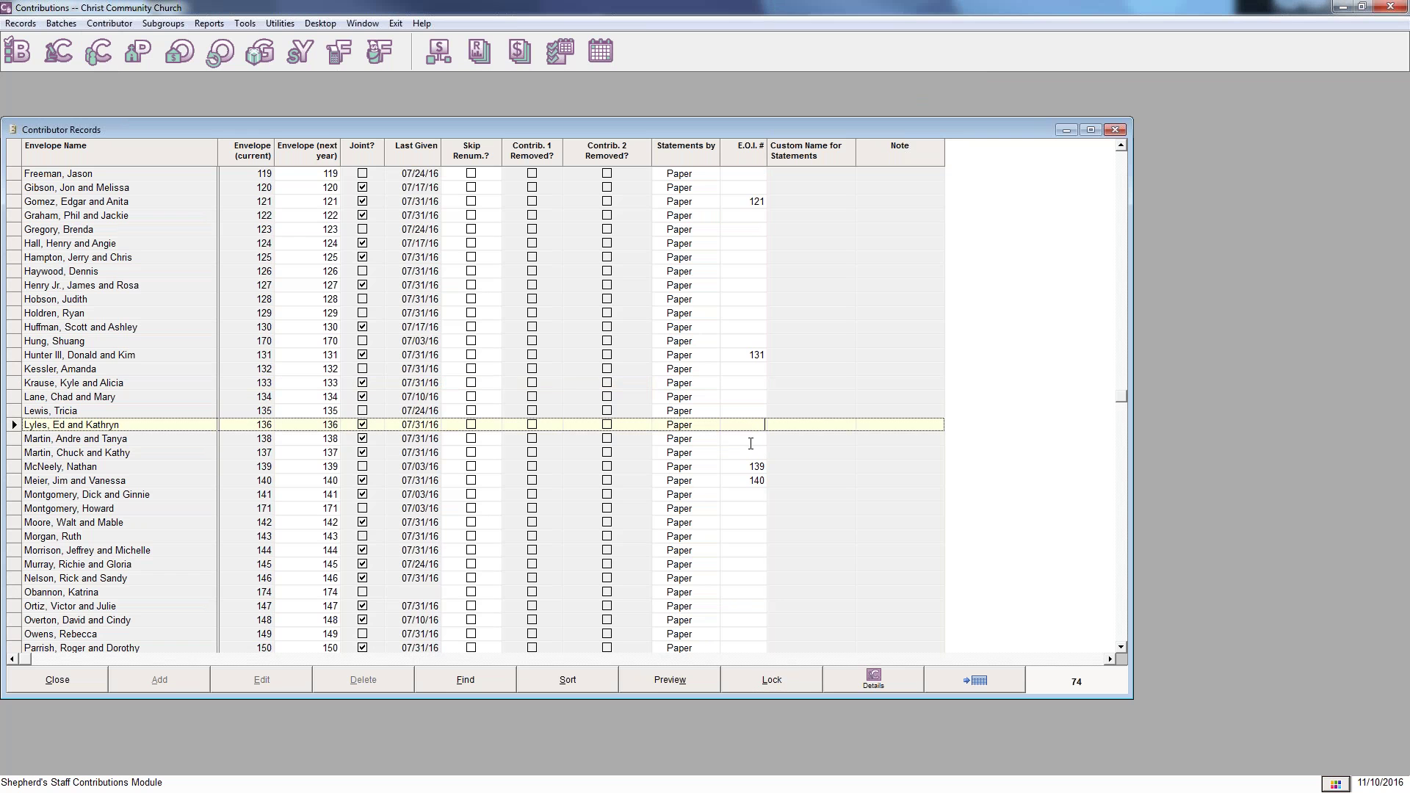
pyautogui.click(777, 681)
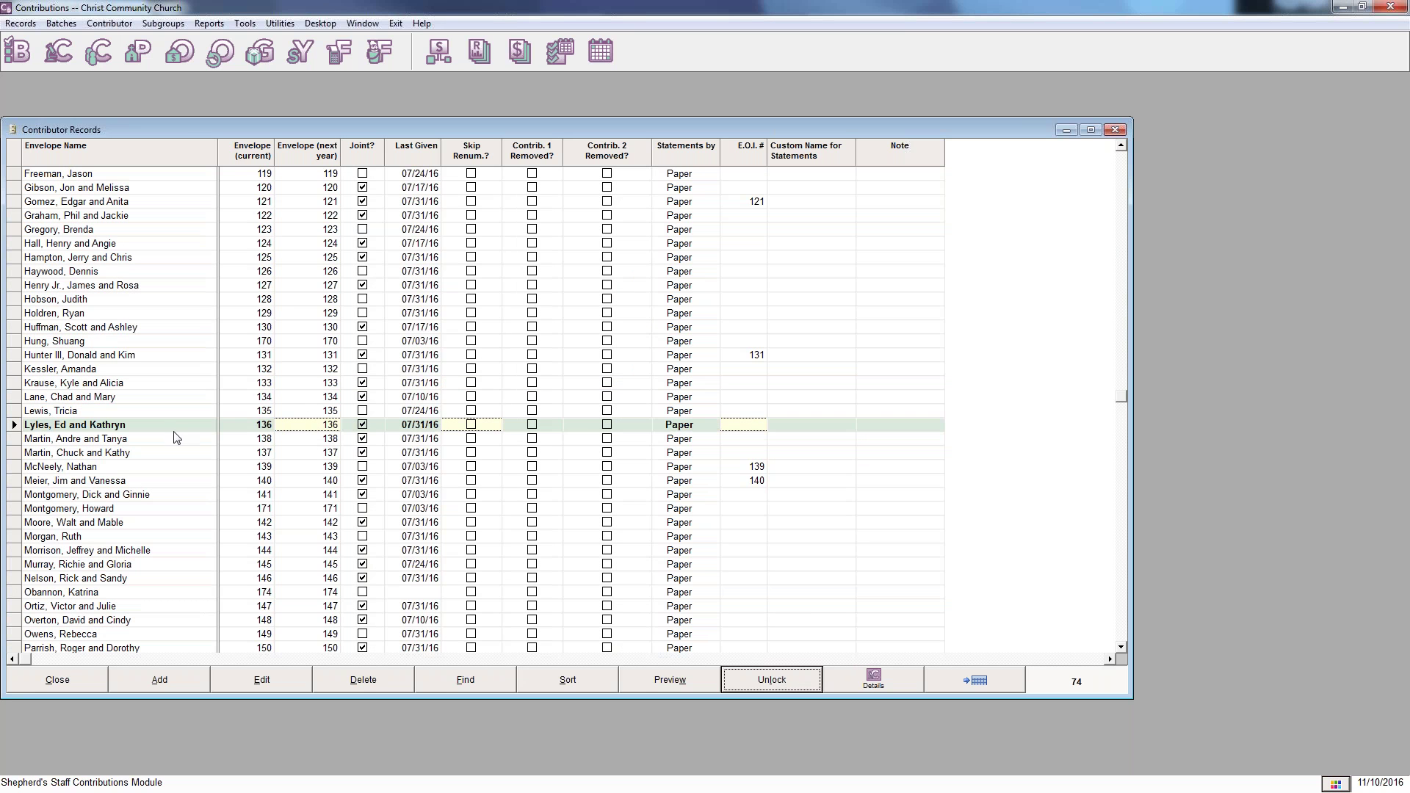
pyautogui.click(1115, 130)
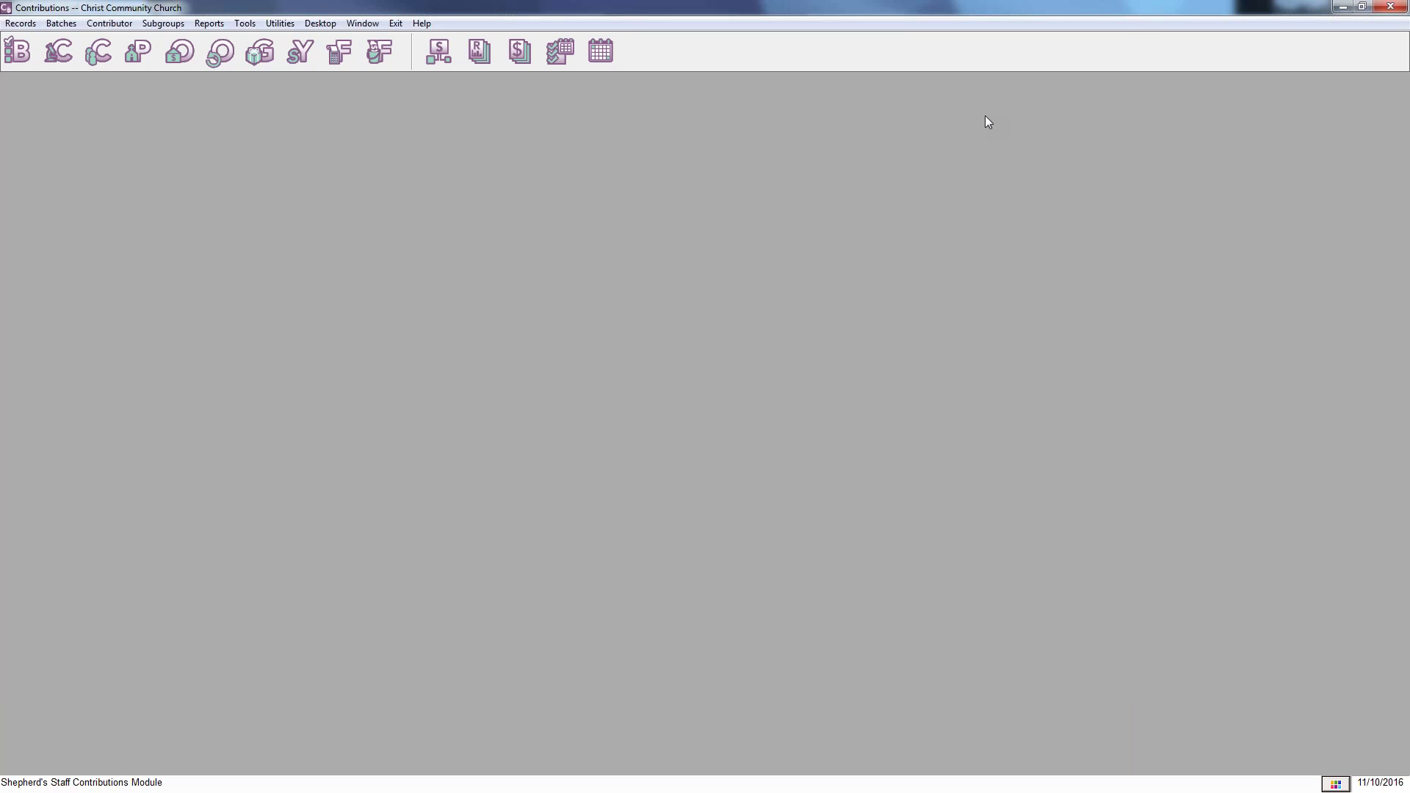
# Step: Reopen the Vanco import, reveal the test site option, enter the account password, and download the 10/10/2016 to 11/10/2016 offerings
pyautogui.click(61, 23)
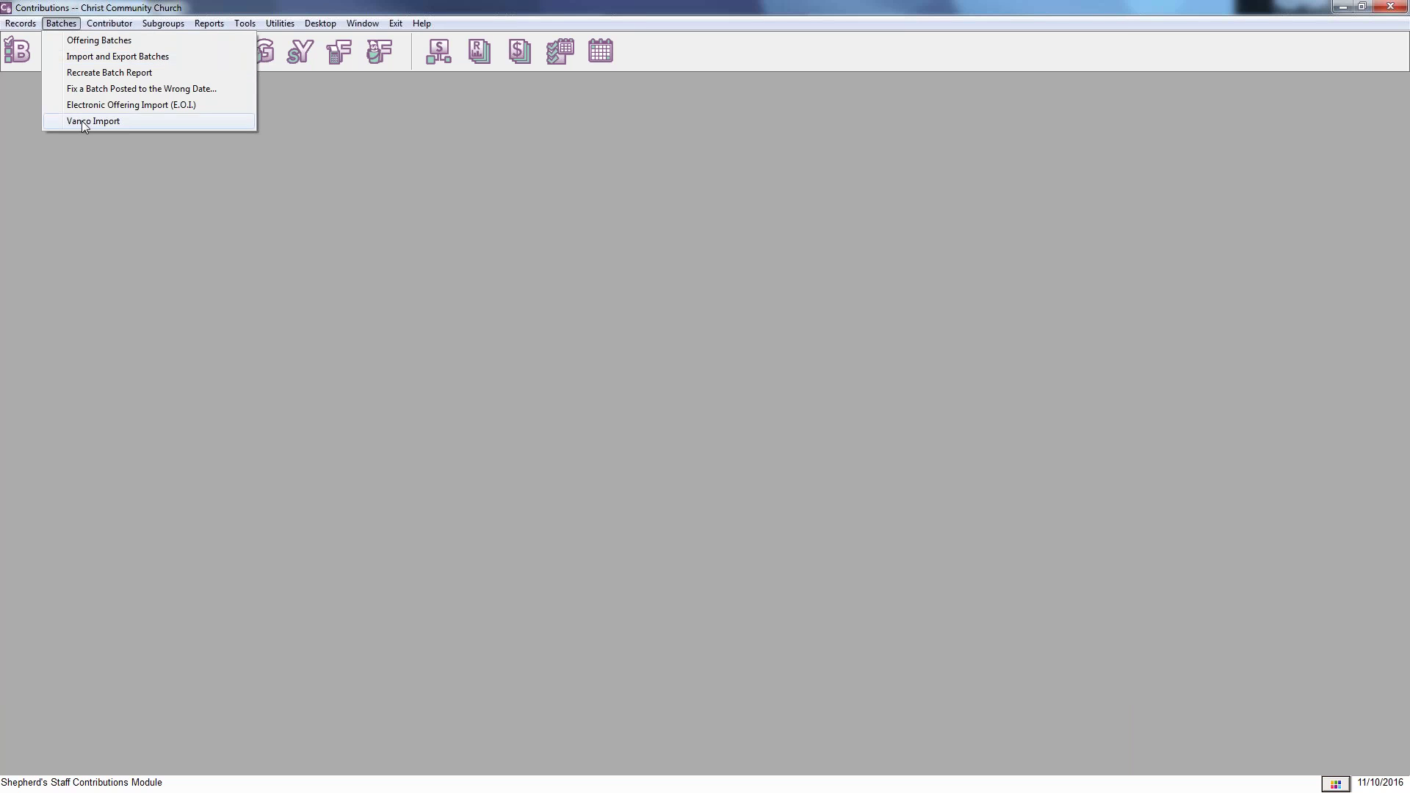
pyautogui.click(110, 122)
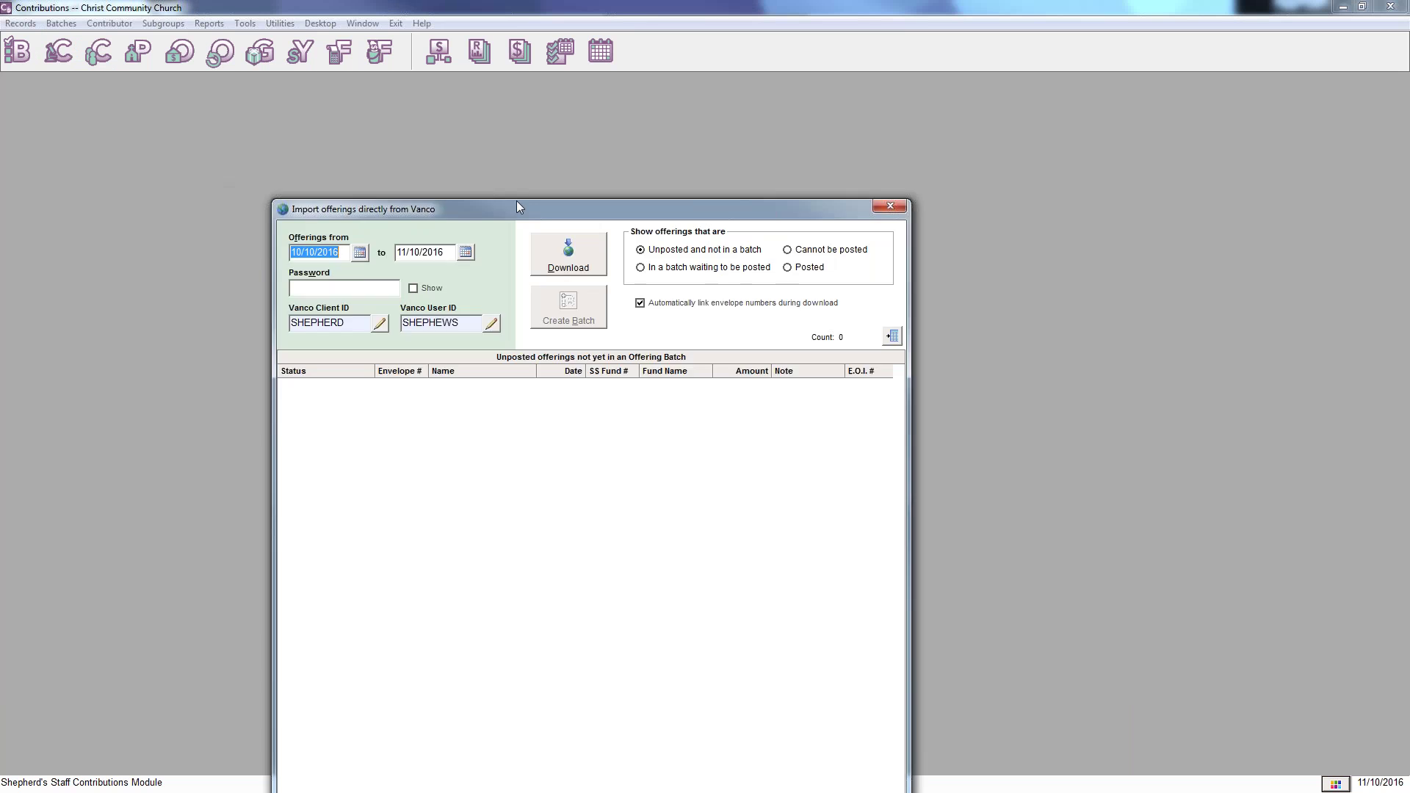
pyautogui.doubleClick(867, 223)
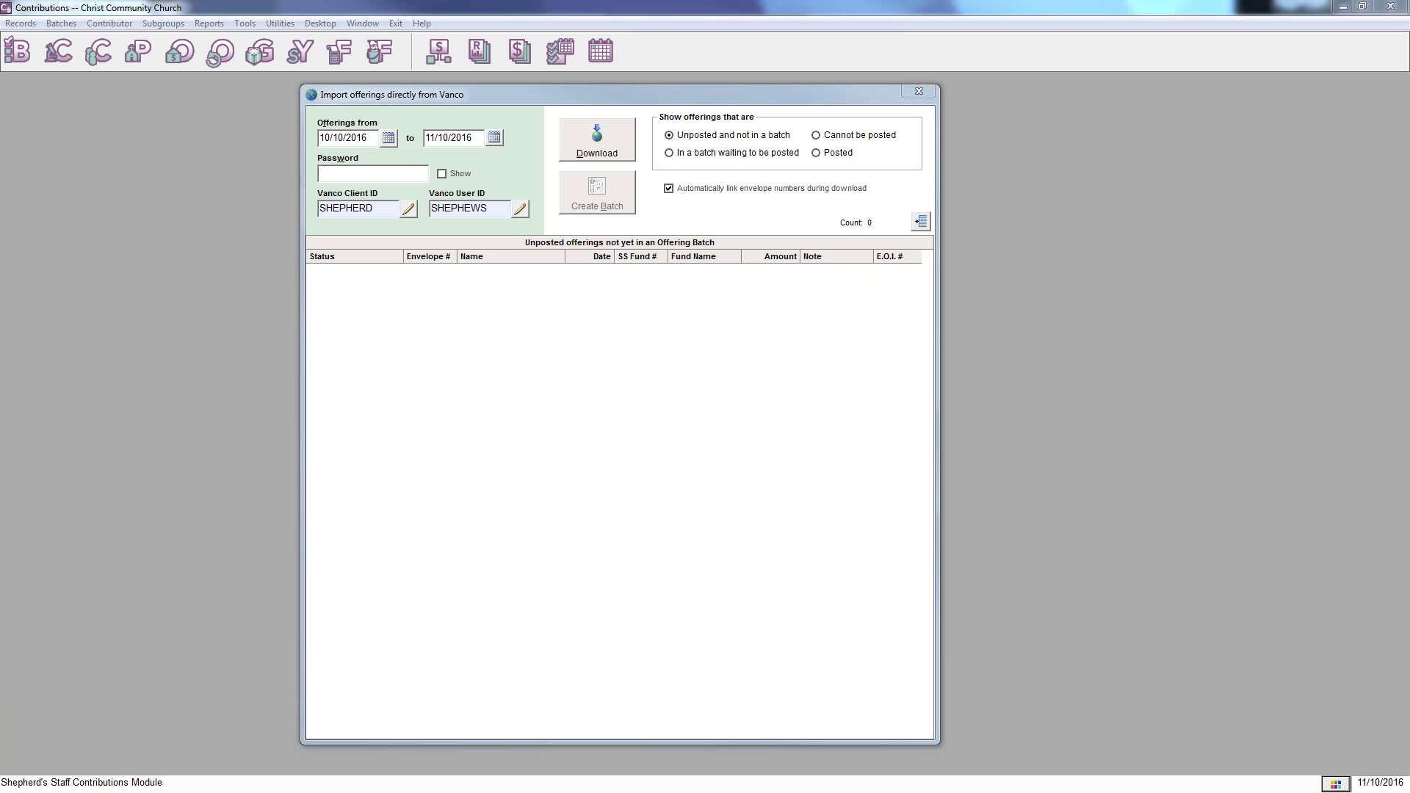
pyautogui.click(346, 174)
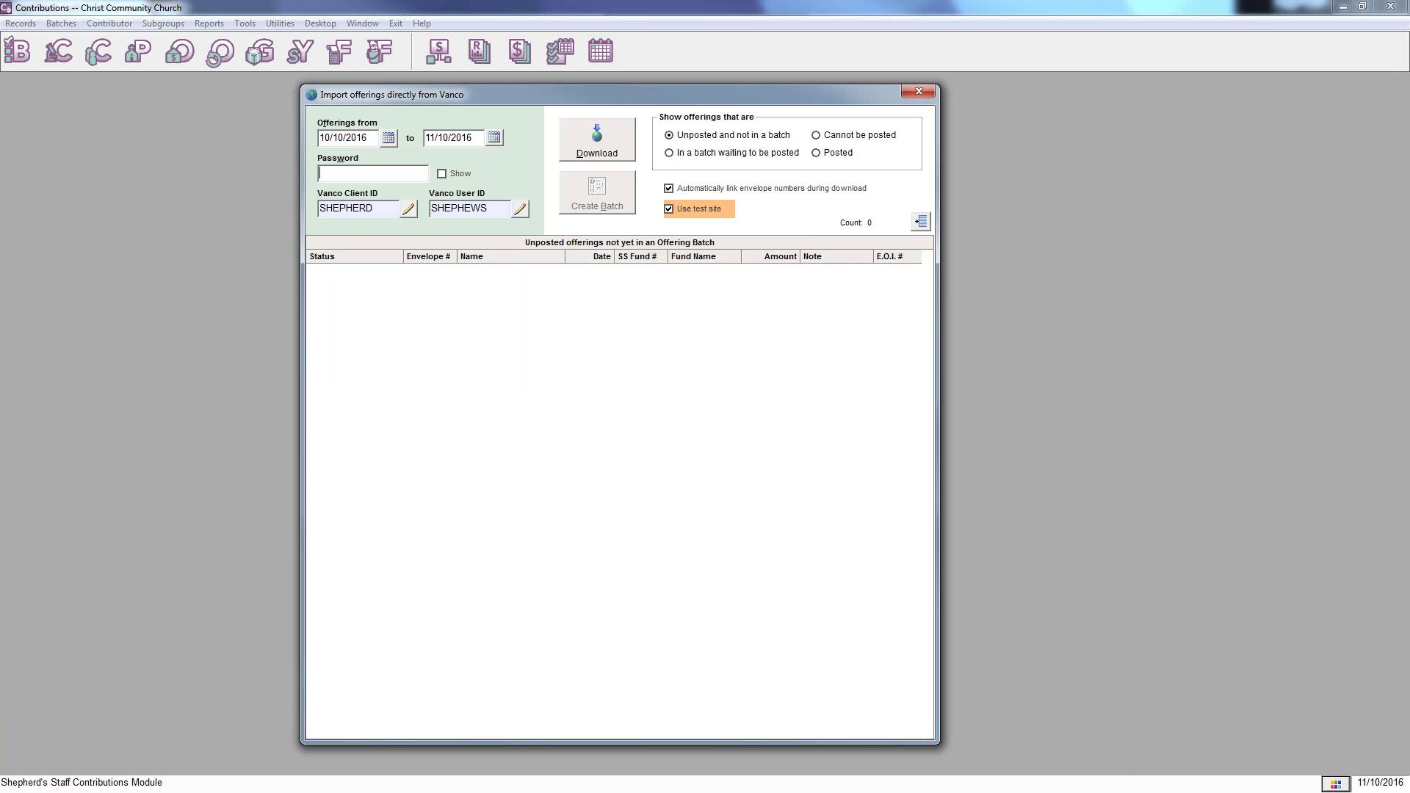
pyautogui.hotkey('ctrl', 'v')
pyautogui.click(597, 138)
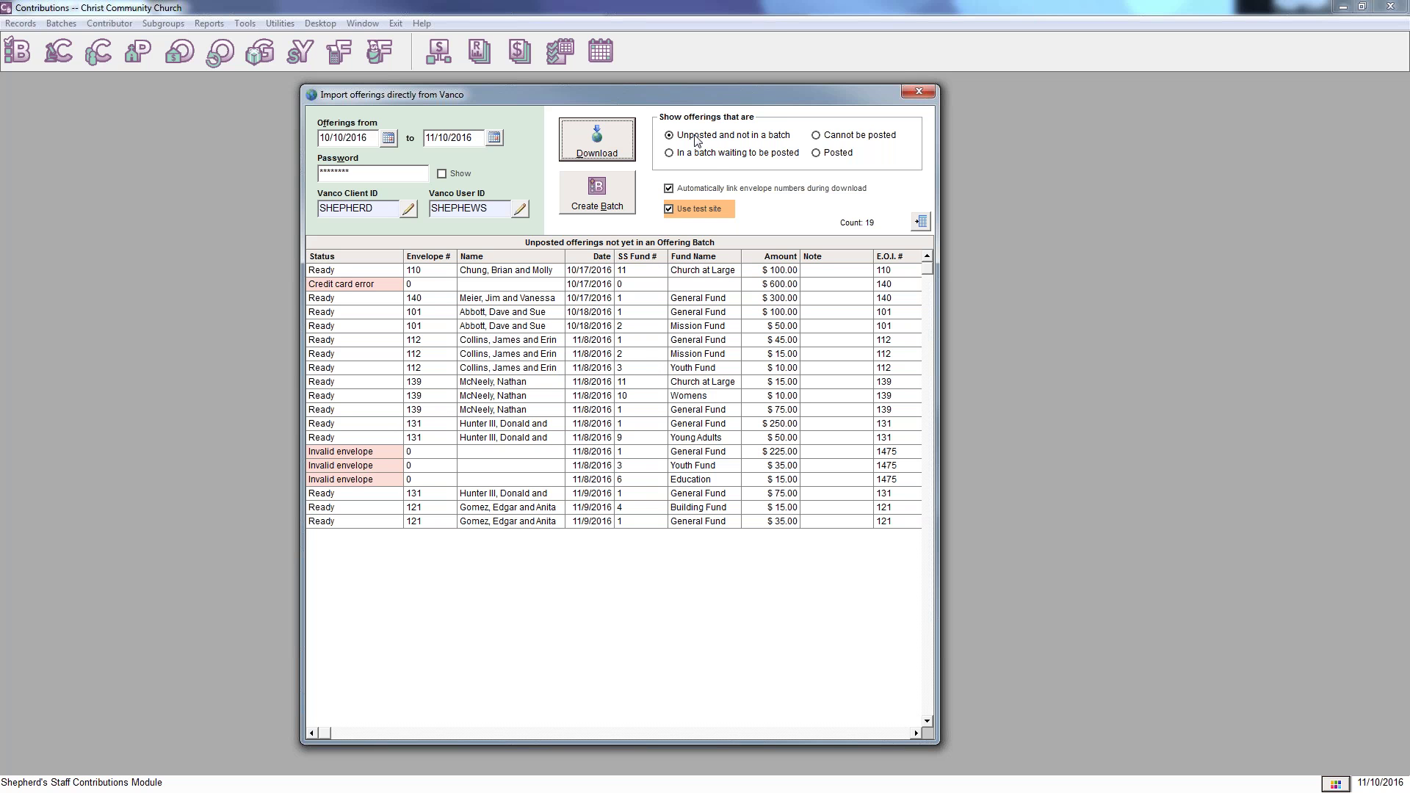
# Step: Review the offerings that cannot be posted, are in a batch waiting to be posted, or are posted, and return to unposted and not in a batch
pyautogui.click(721, 152)
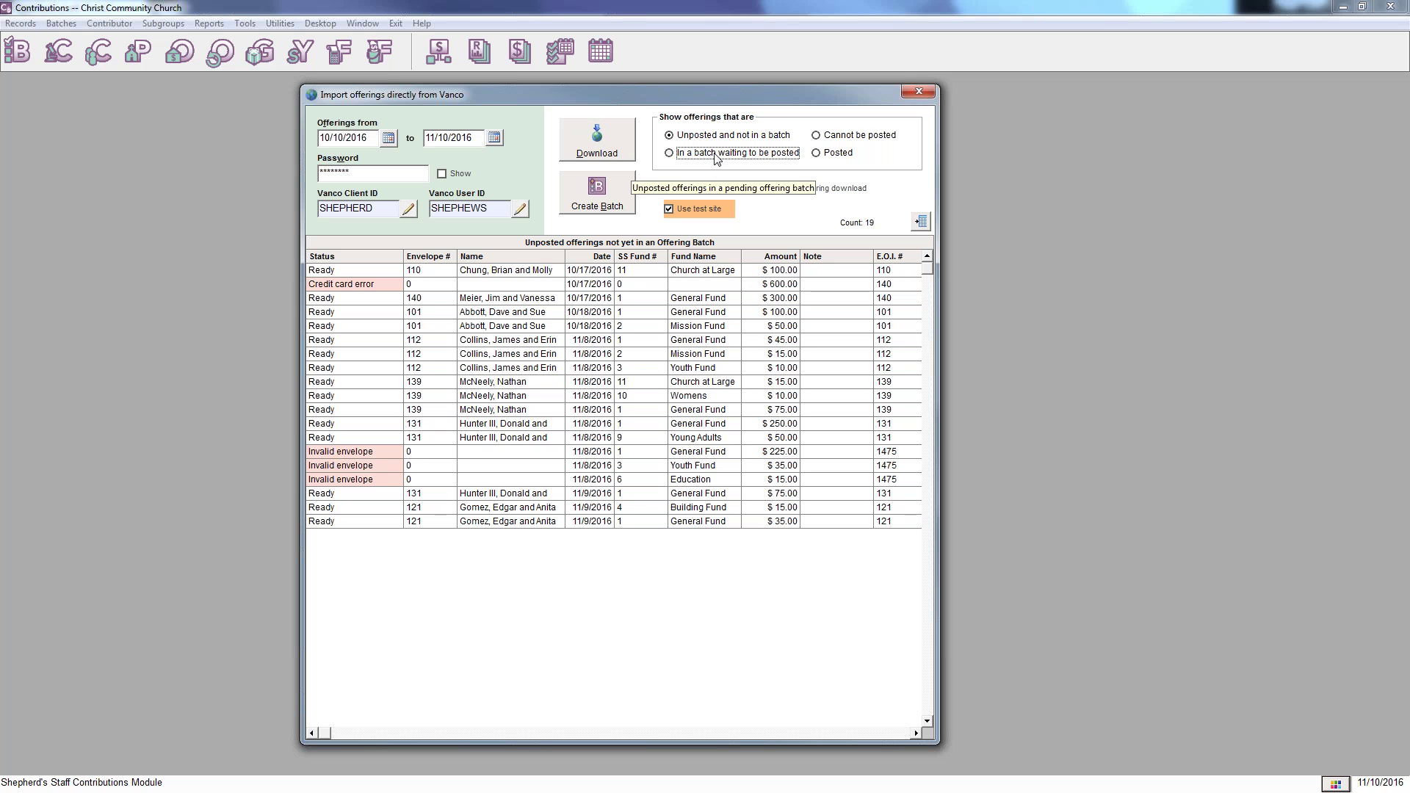
pyautogui.click(727, 136)
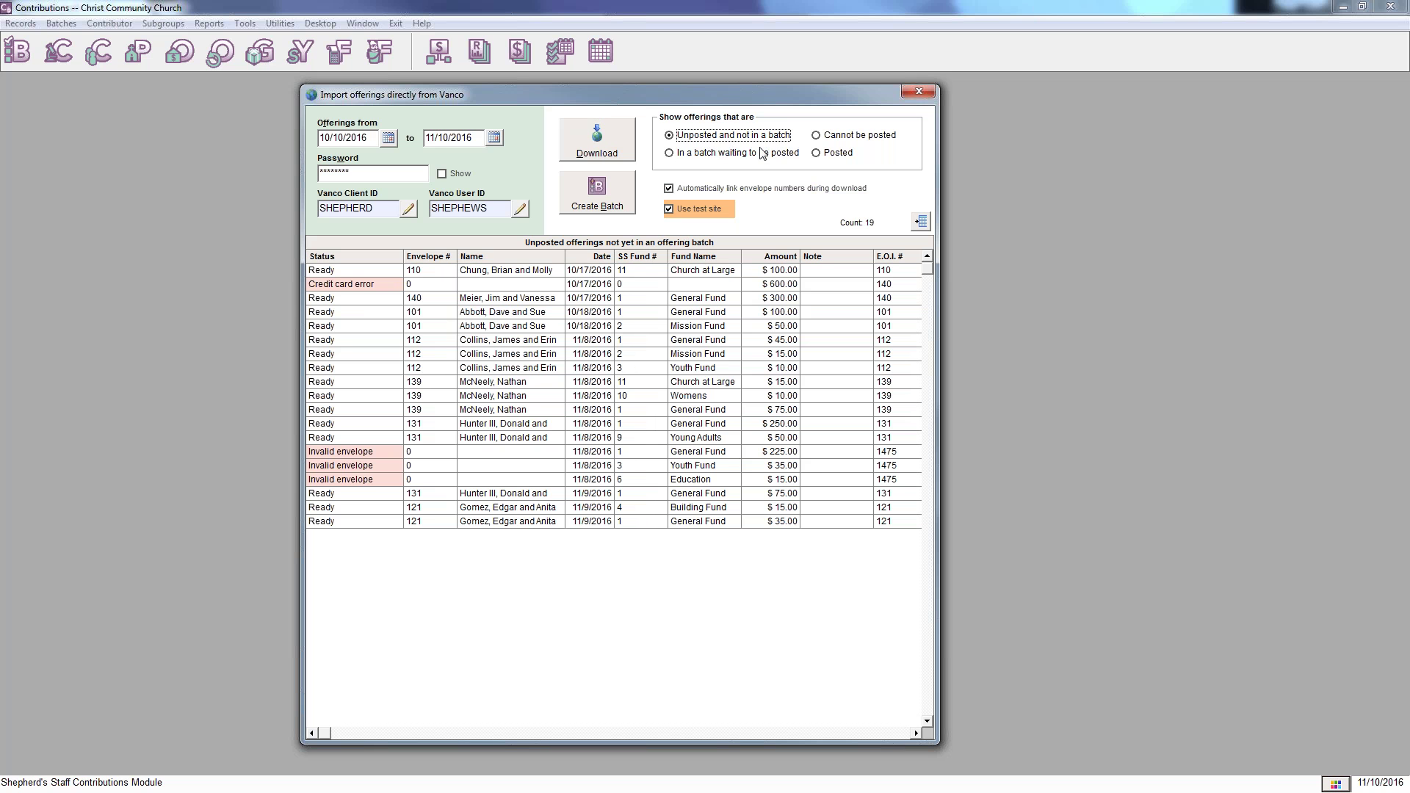
pyautogui.click(826, 138)
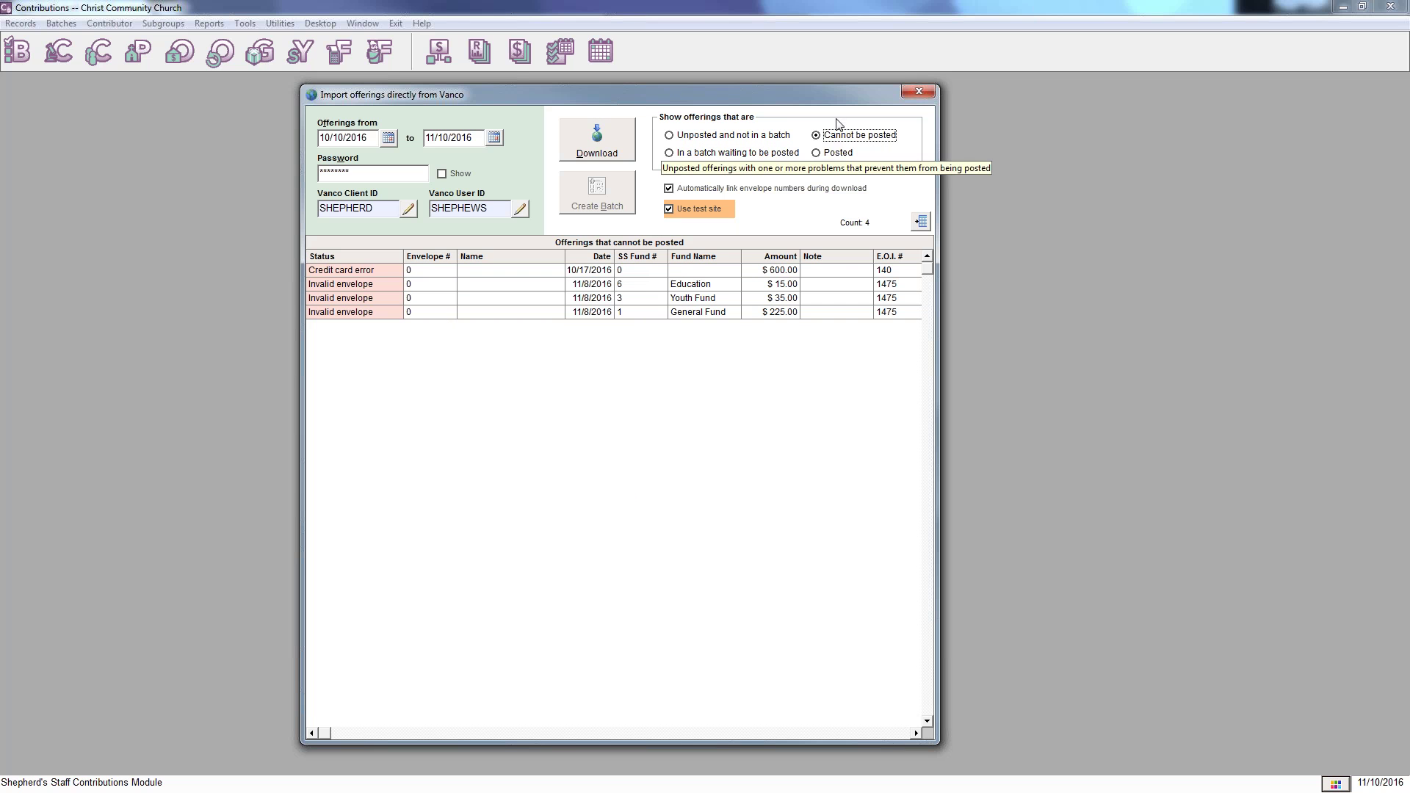
pyautogui.click(765, 154)
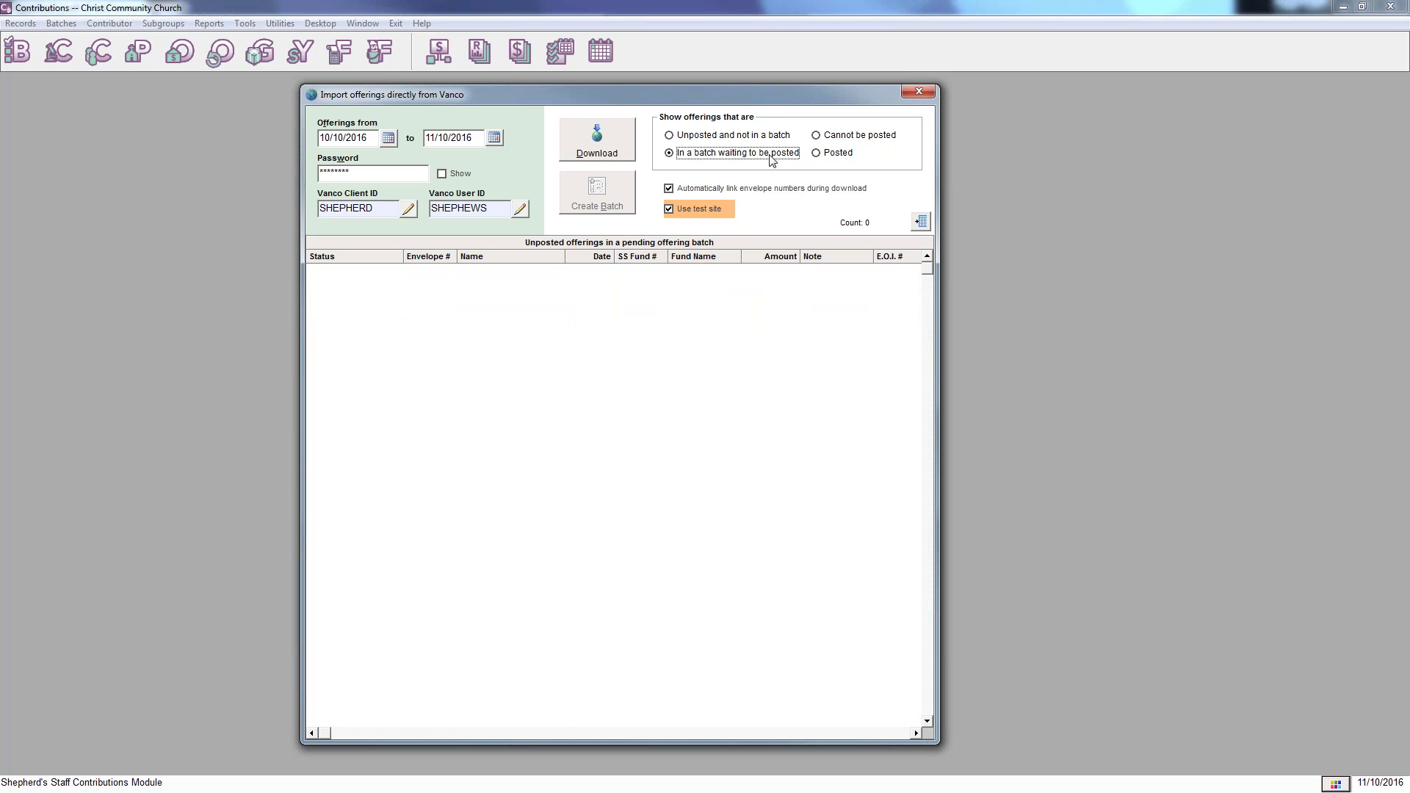
pyautogui.click(827, 158)
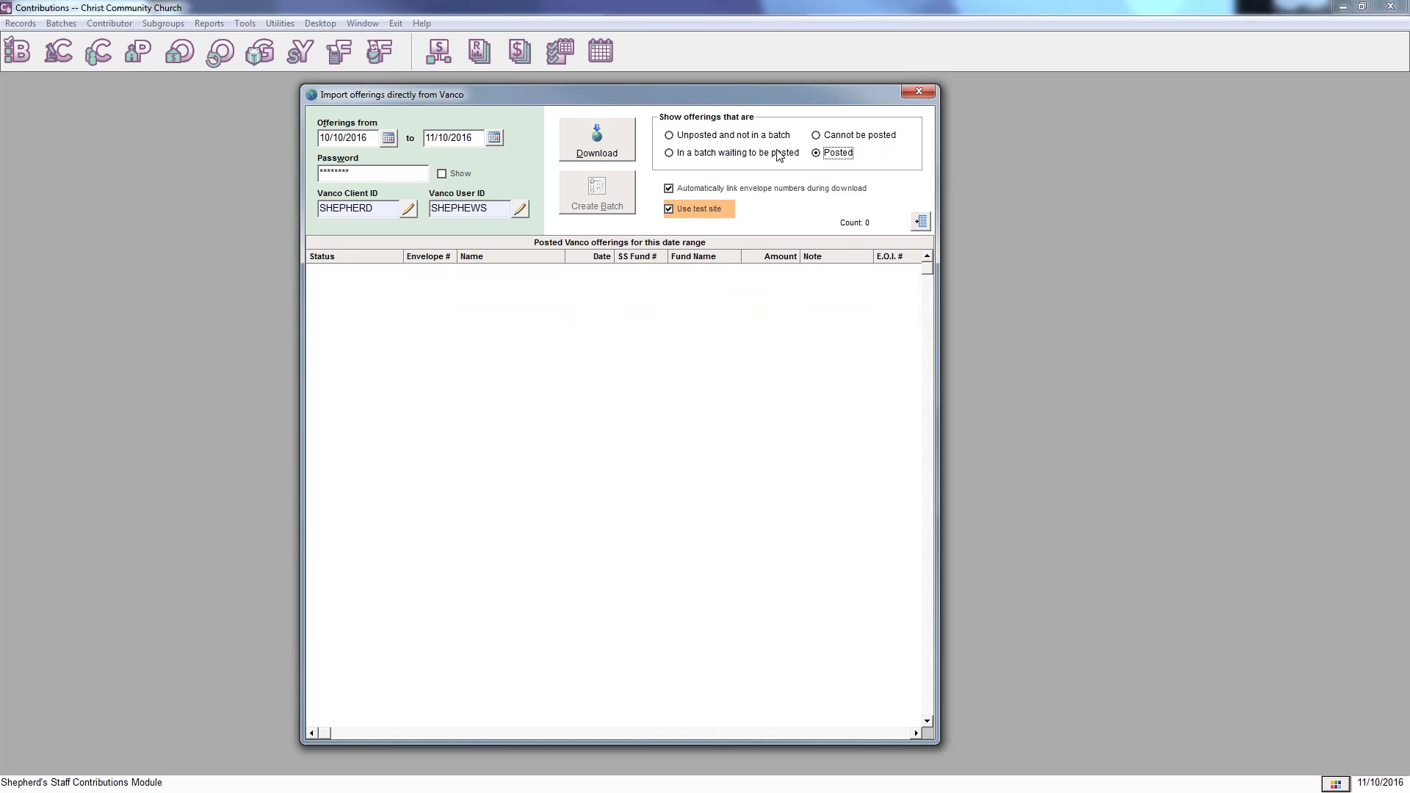
pyautogui.click(719, 139)
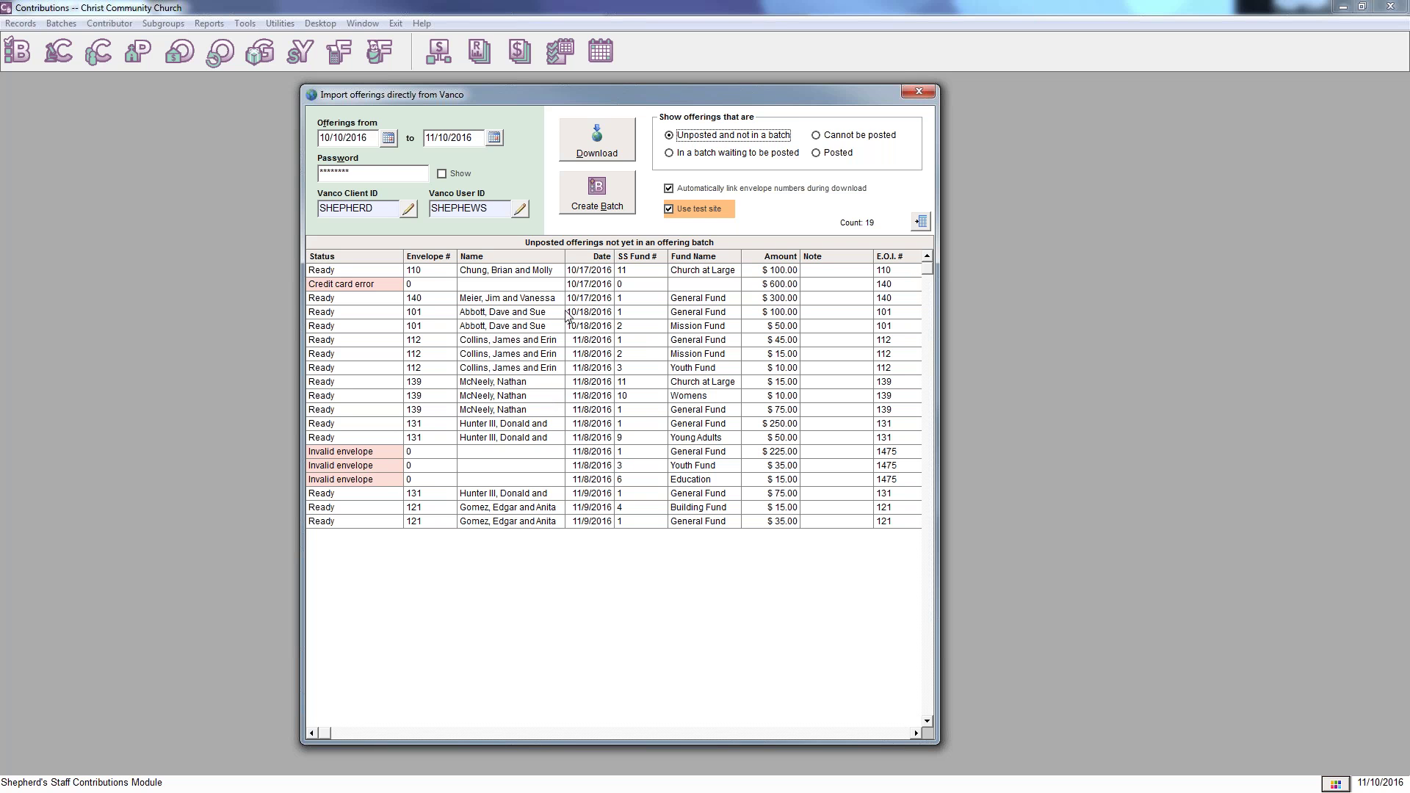
# Step: Create a separate offering batch for each date from the unposted Vanco offerings
pyautogui.click(610, 207)
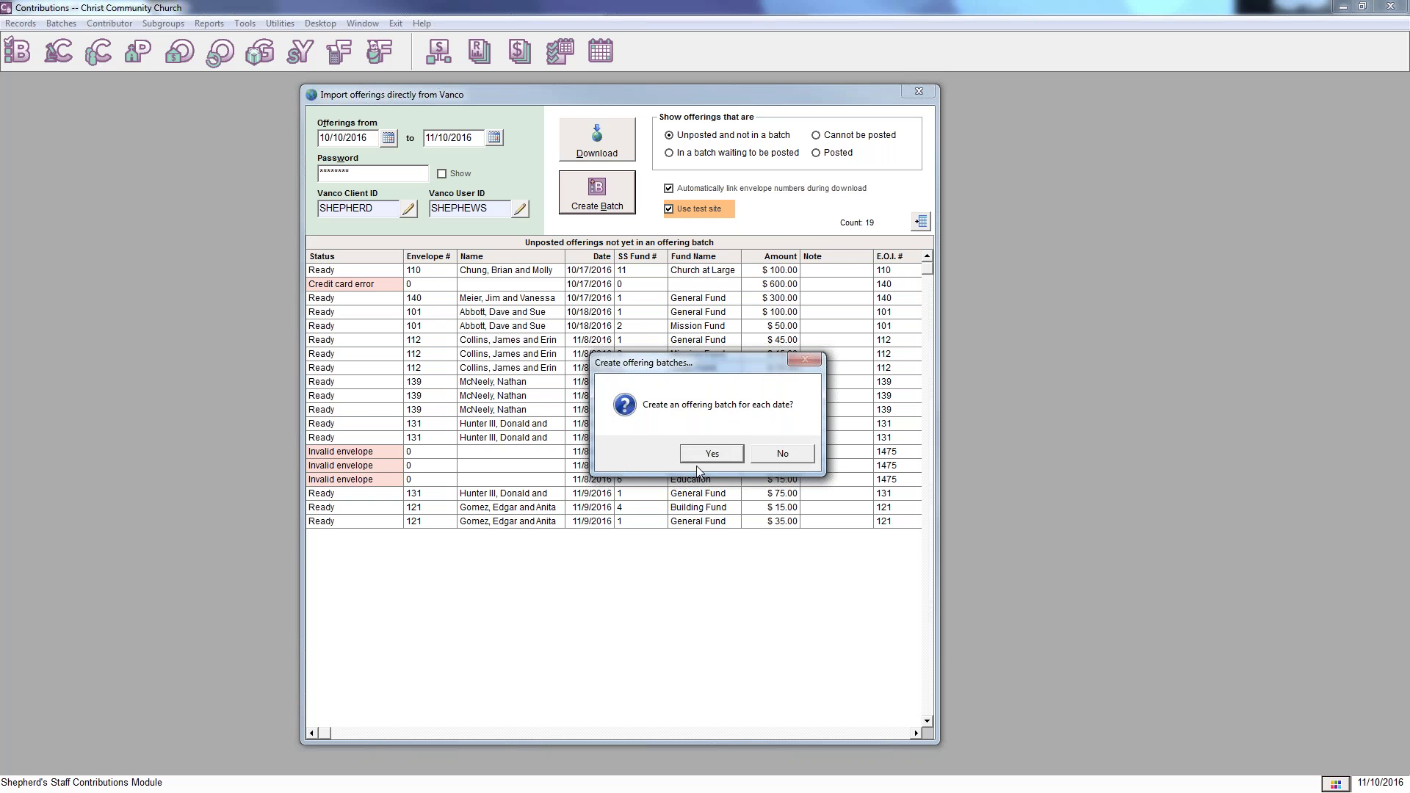
pyautogui.click(714, 454)
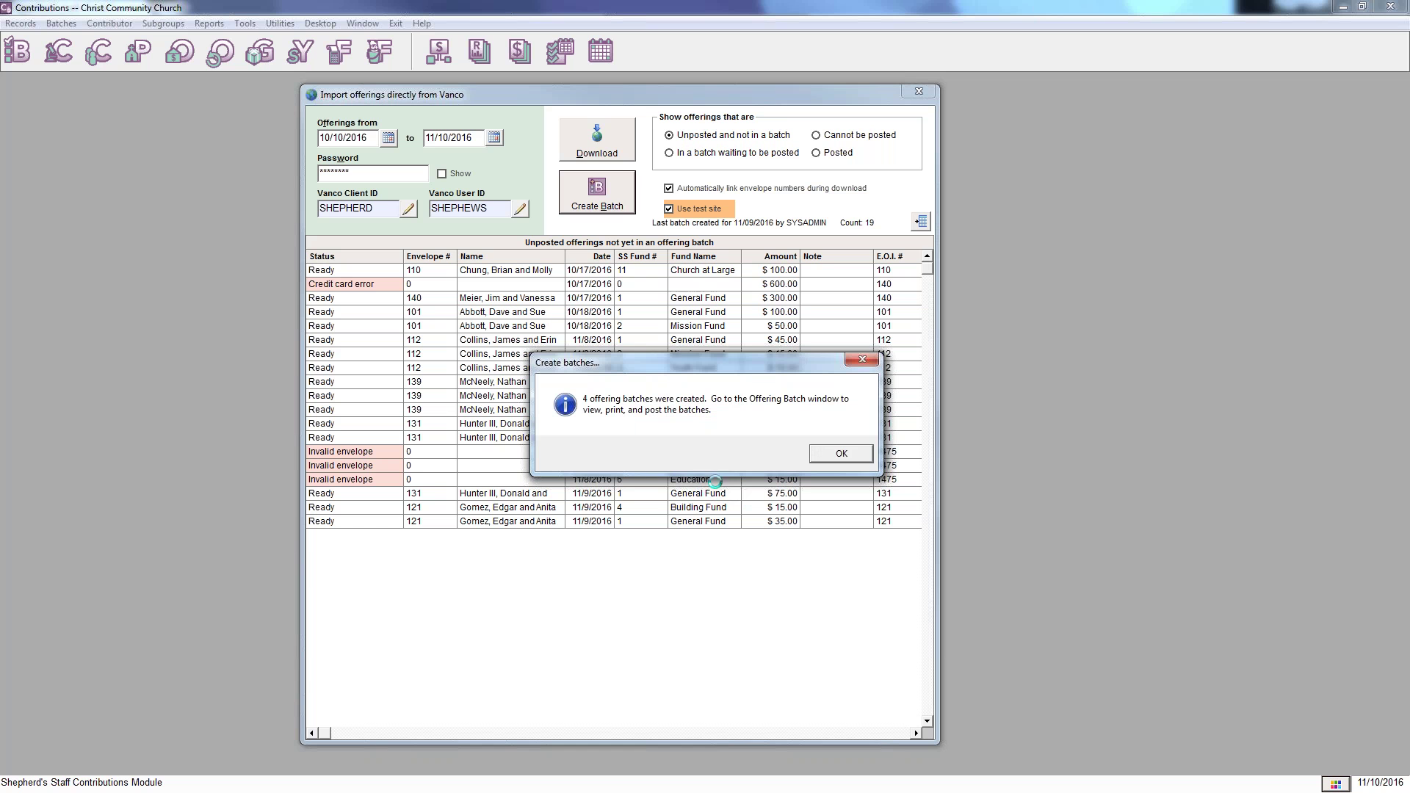
pyautogui.click(841, 459)
pyautogui.click(832, 459)
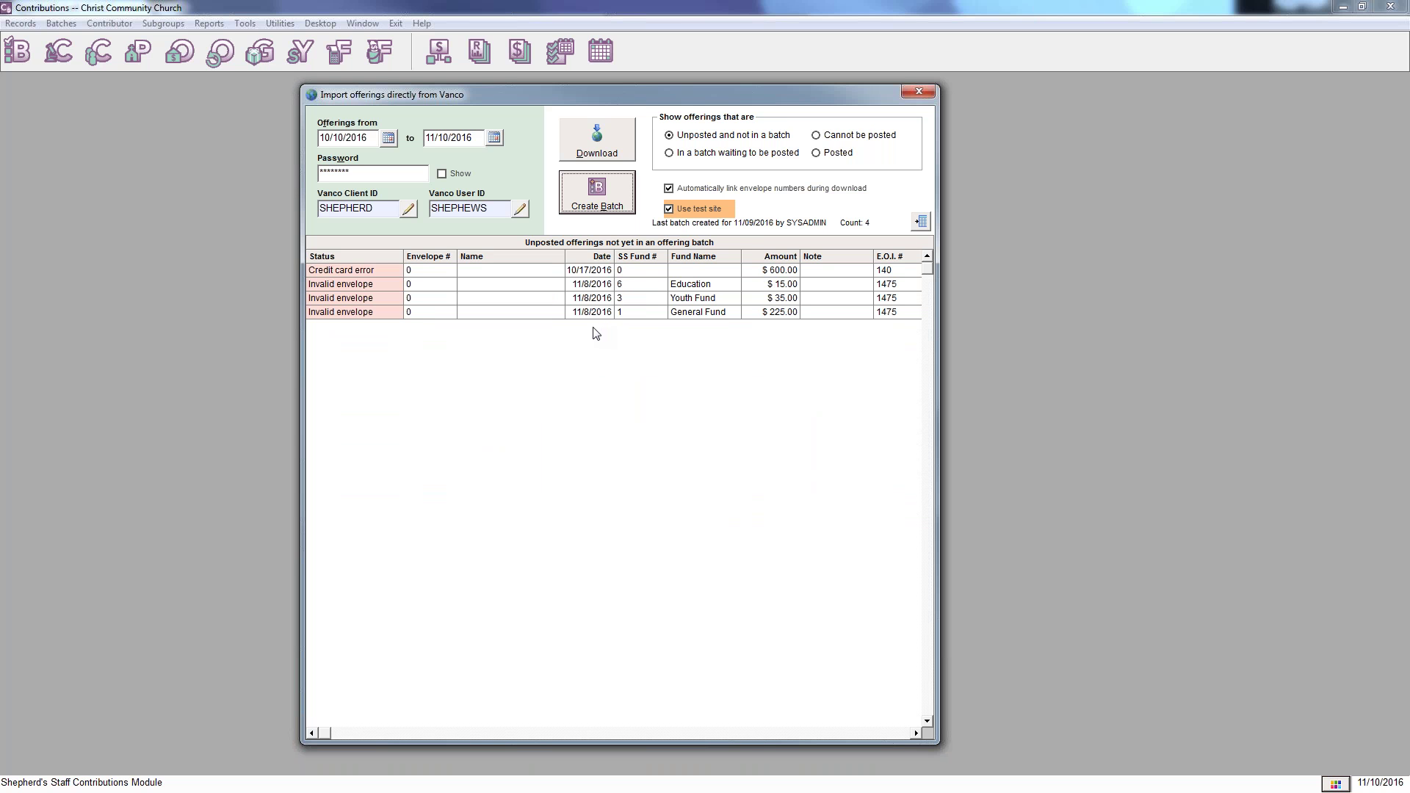
# Step: Close the Vanco import and open the list of offering batches
pyautogui.click(927, 89)
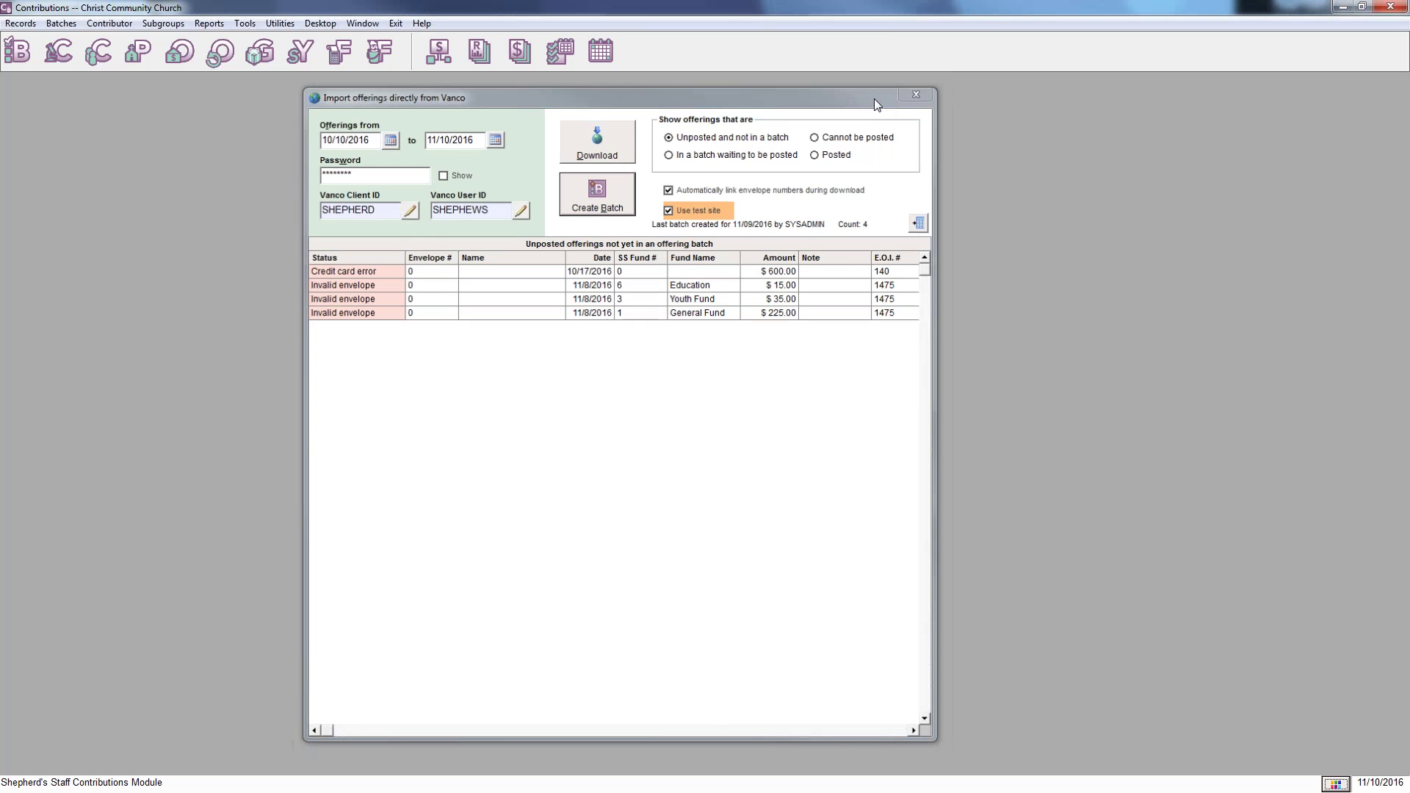
pyautogui.click(15, 53)
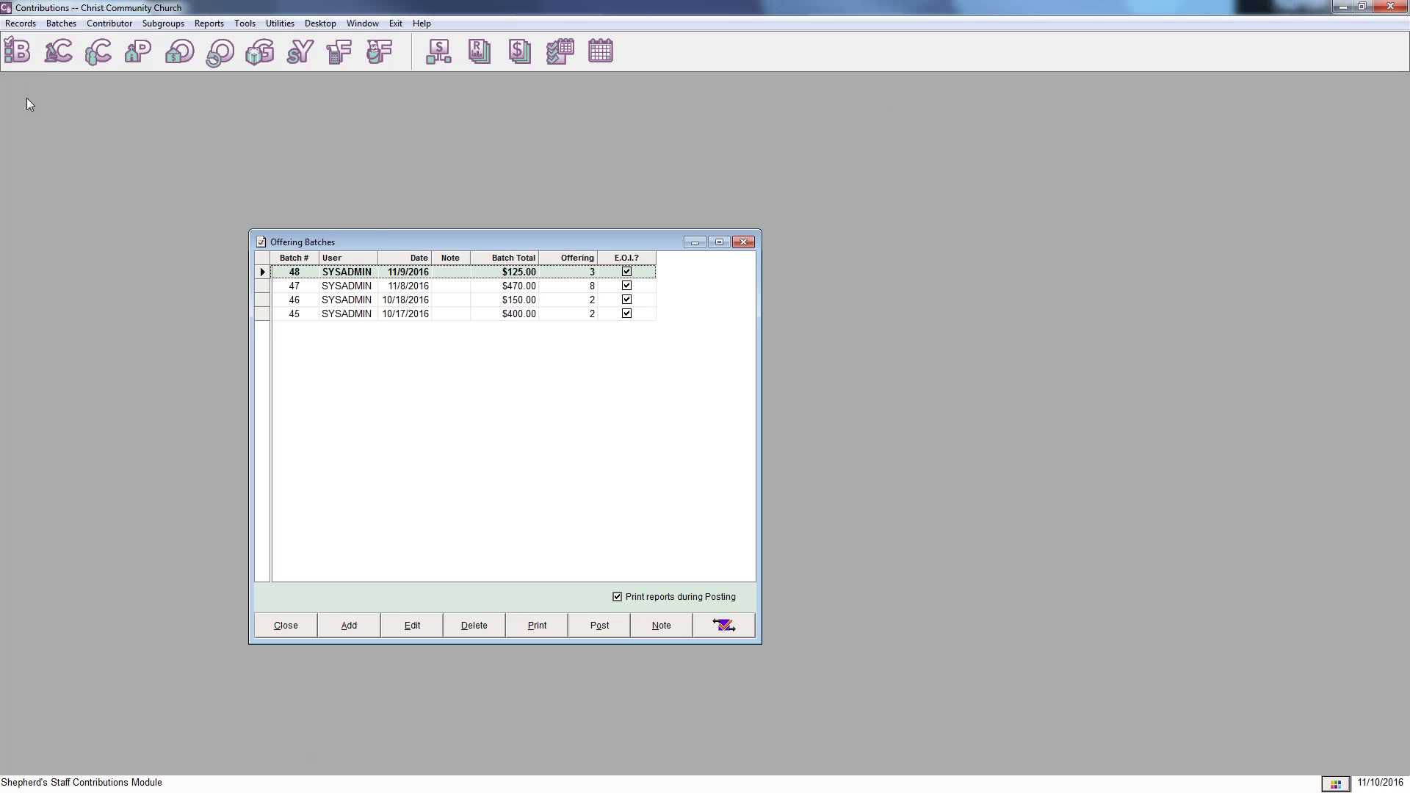